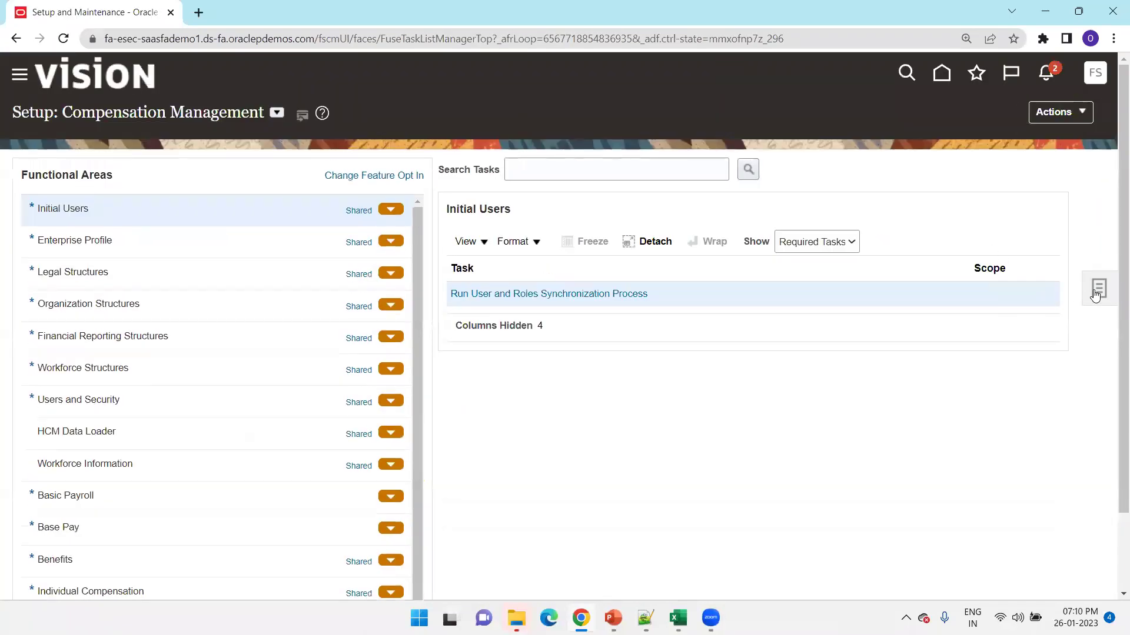
Switch the setup offering to Financials and open the Manage Banks task in the Cash Management functional area.
left_click(1098, 289)
left_click(276, 112)
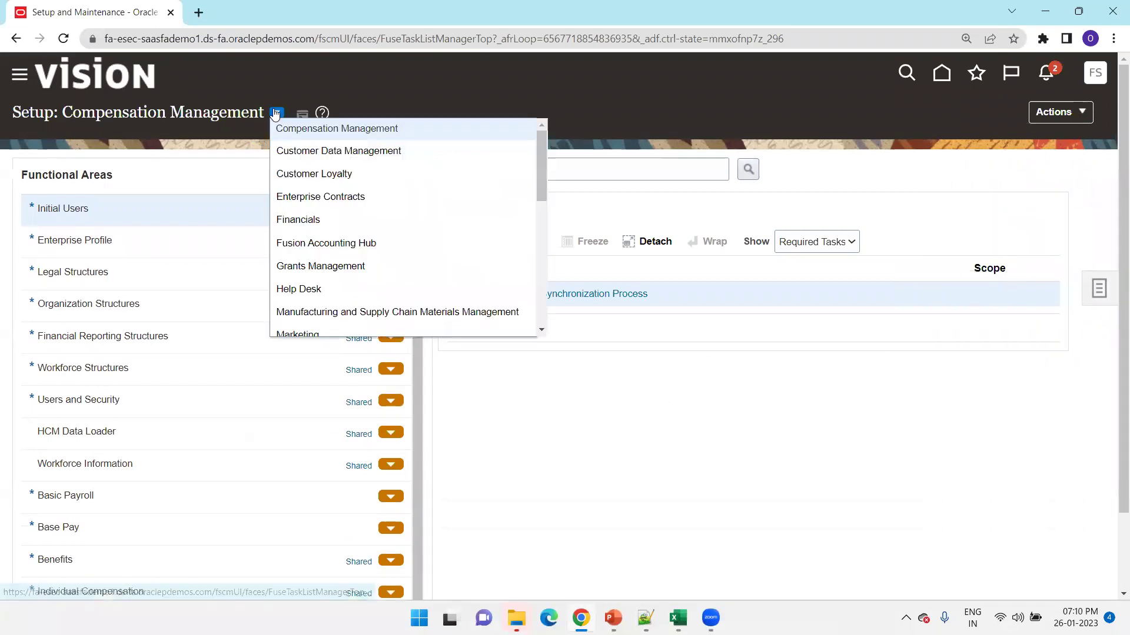
left_click(326, 220)
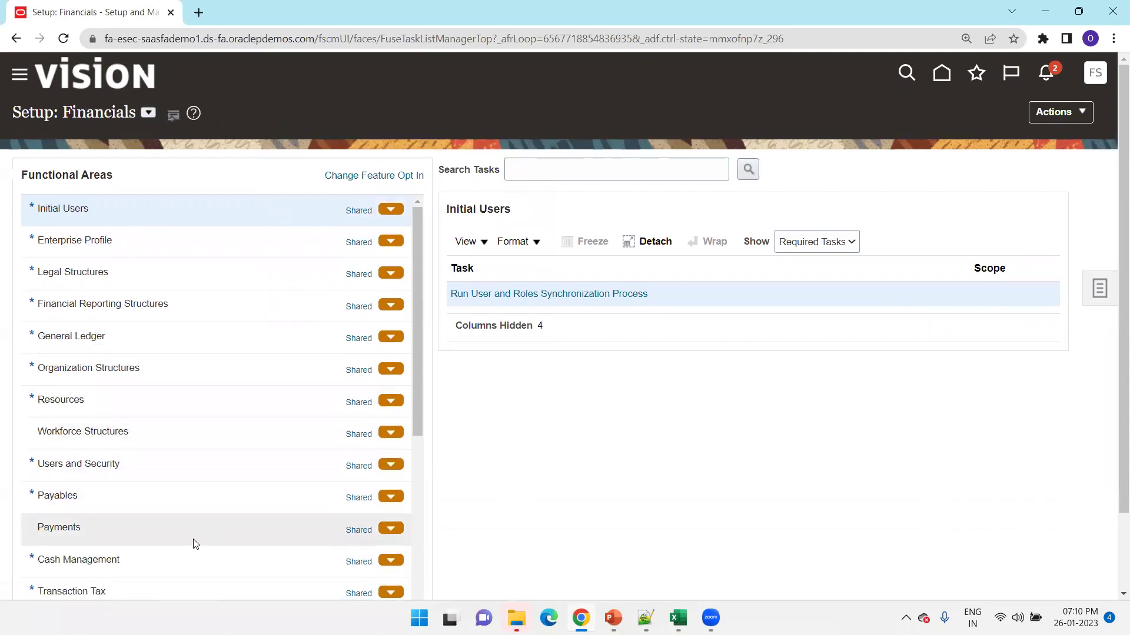
left_click(187, 561)
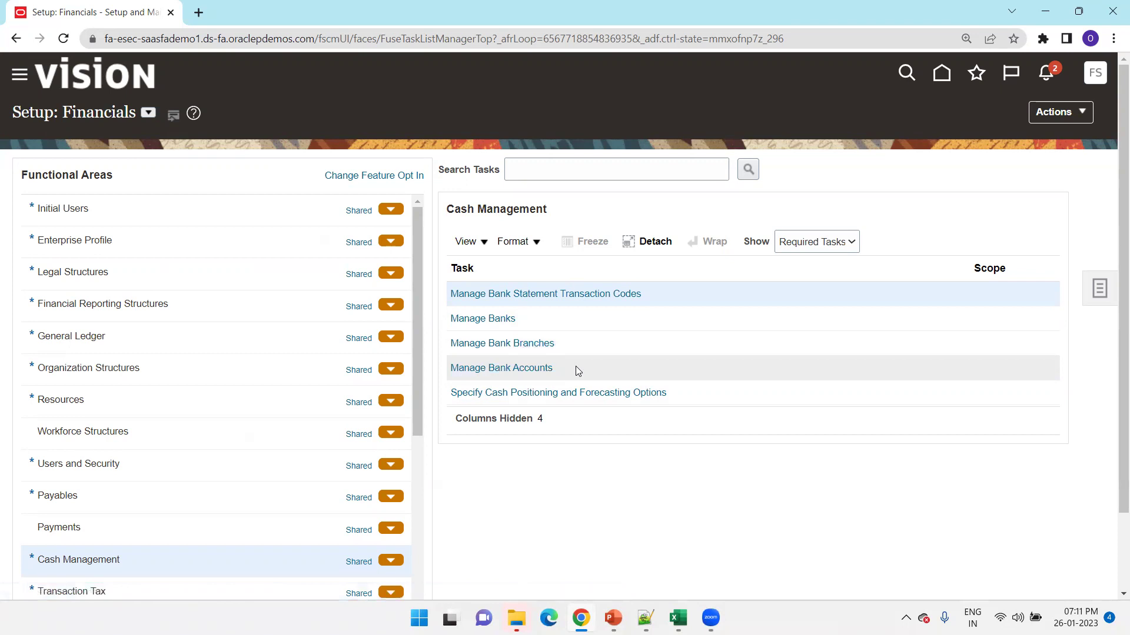
left_click(473, 319)
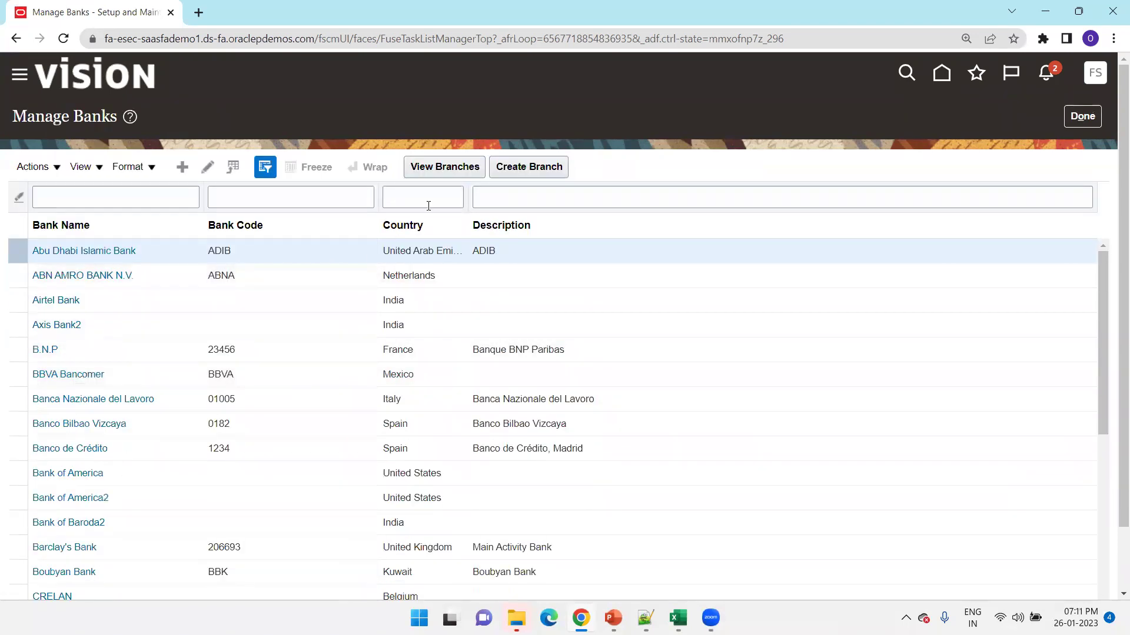
Filter the list of banks by the country United States.
left_click(428, 206)
type("Unit")
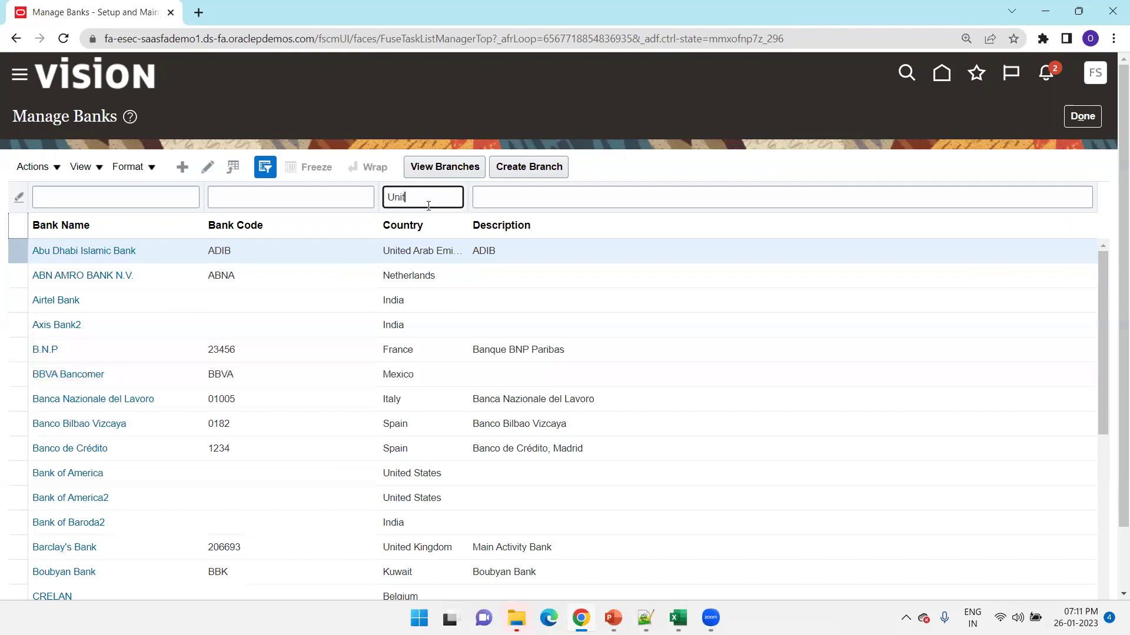
type("ed States")
key("Return")
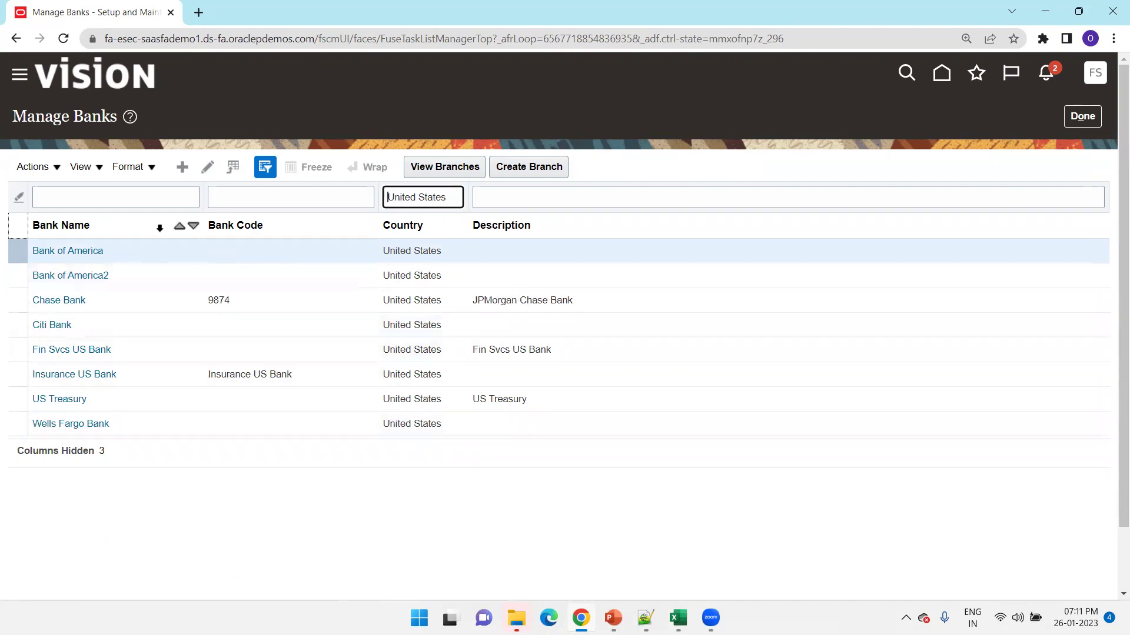
Review the Bank of America record, its Denver branch details and that branch's bank accounts, returning to the branch list.
left_click(66, 251)
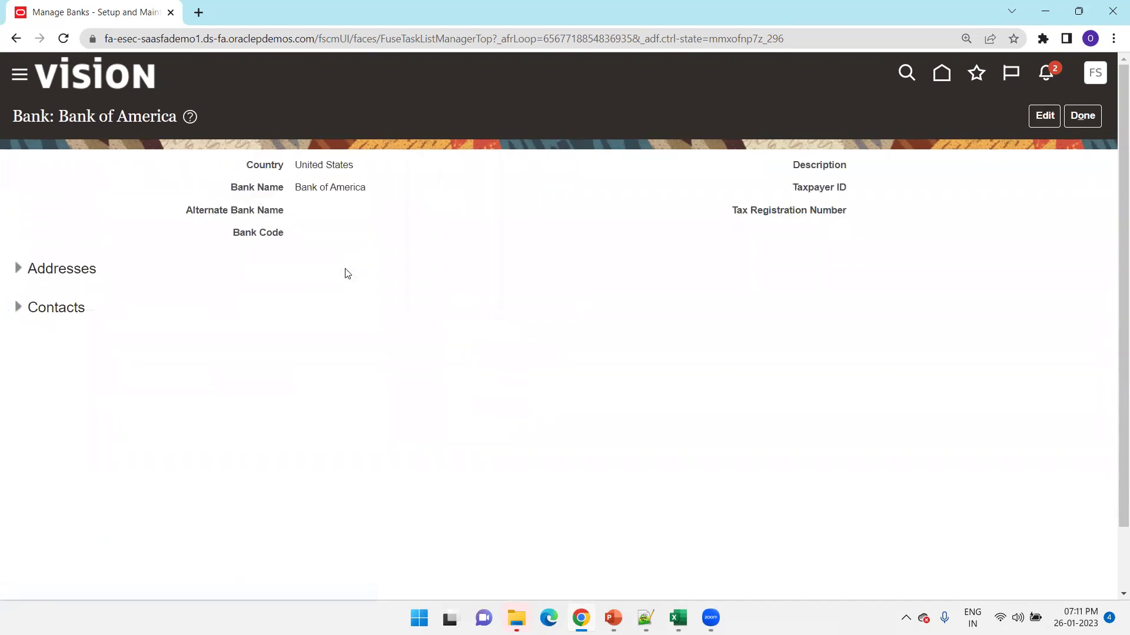
left_click(1096, 118)
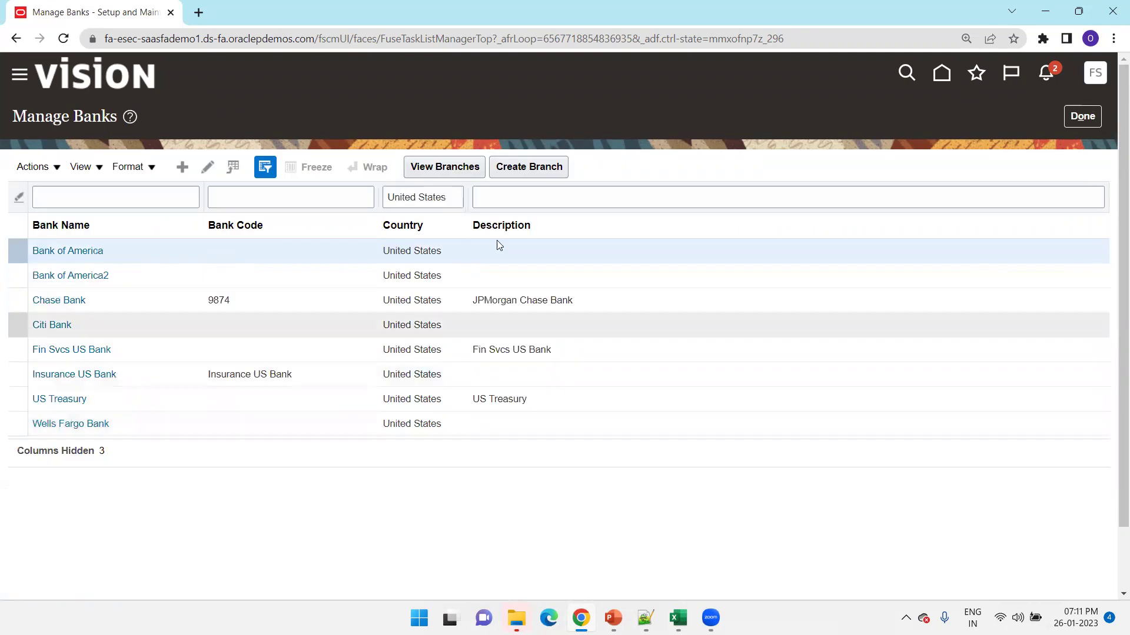
left_click(435, 169)
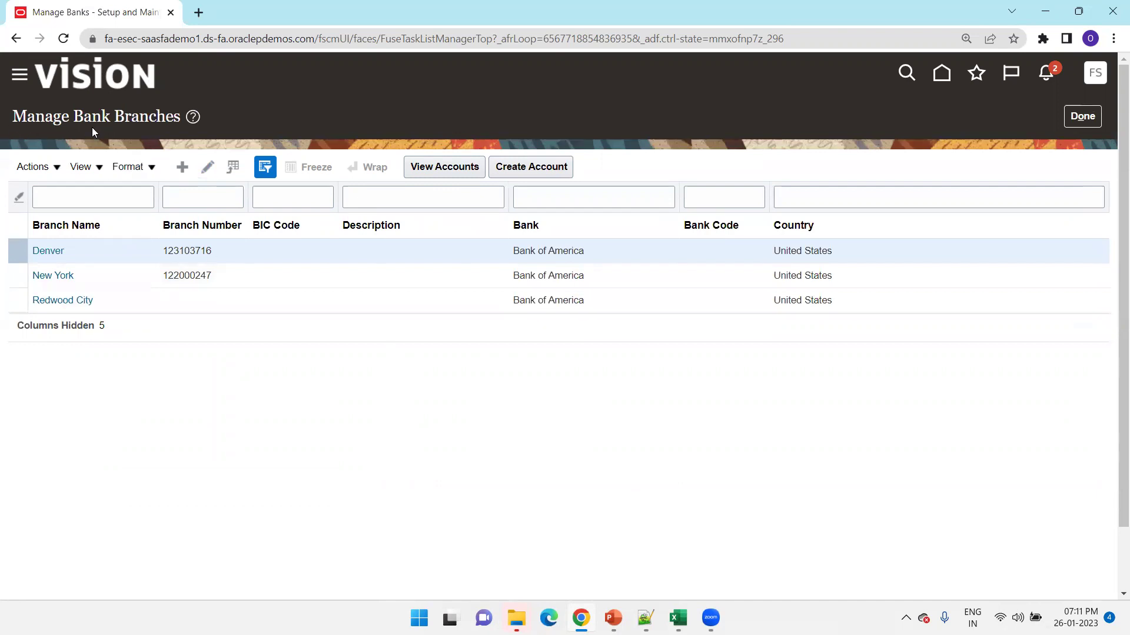
left_click(50, 252)
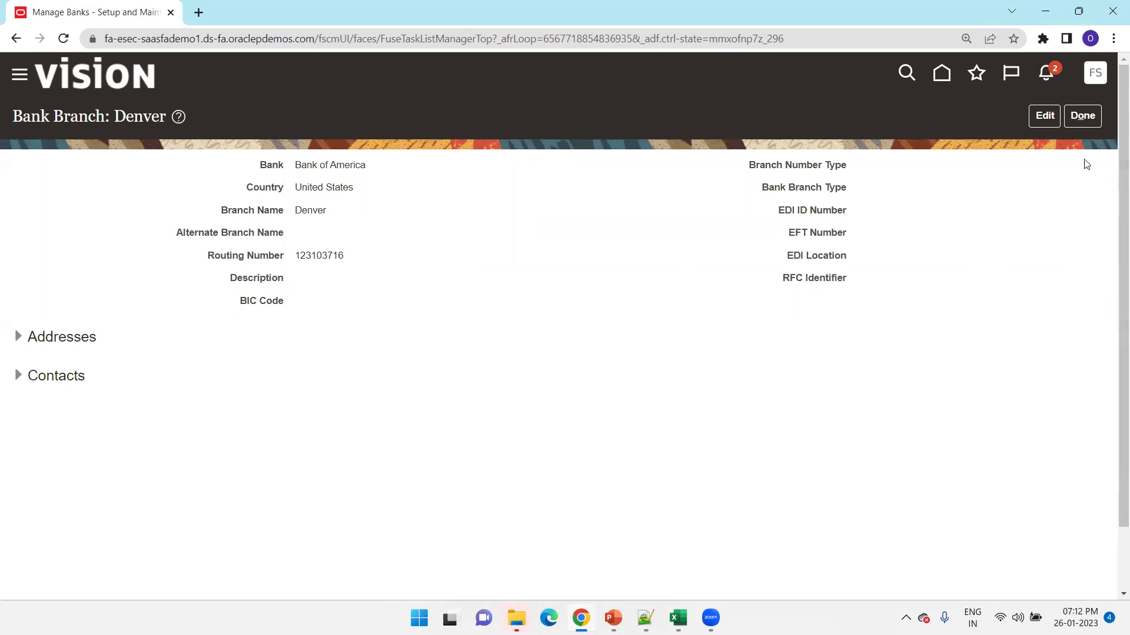
left_click(1098, 117)
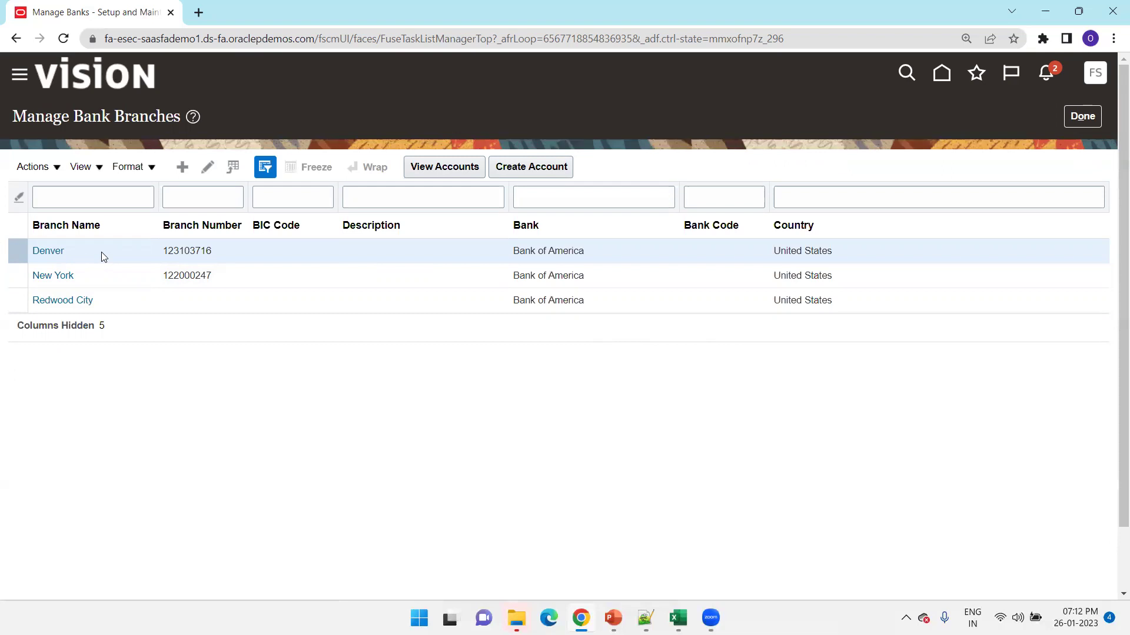
left_click(444, 166)
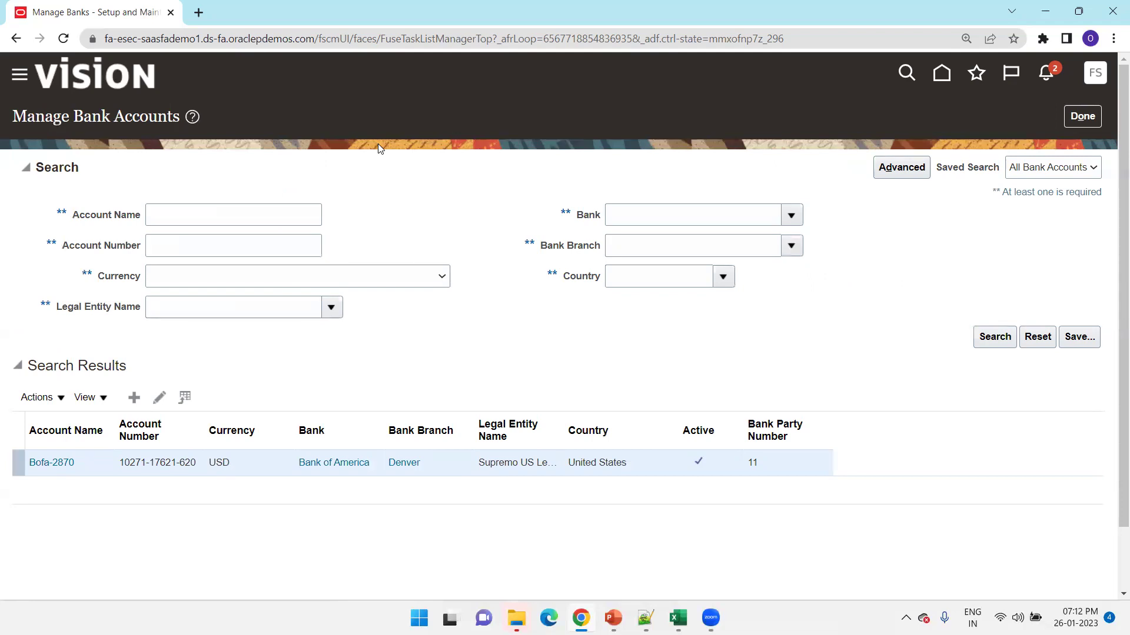
left_click(1083, 116)
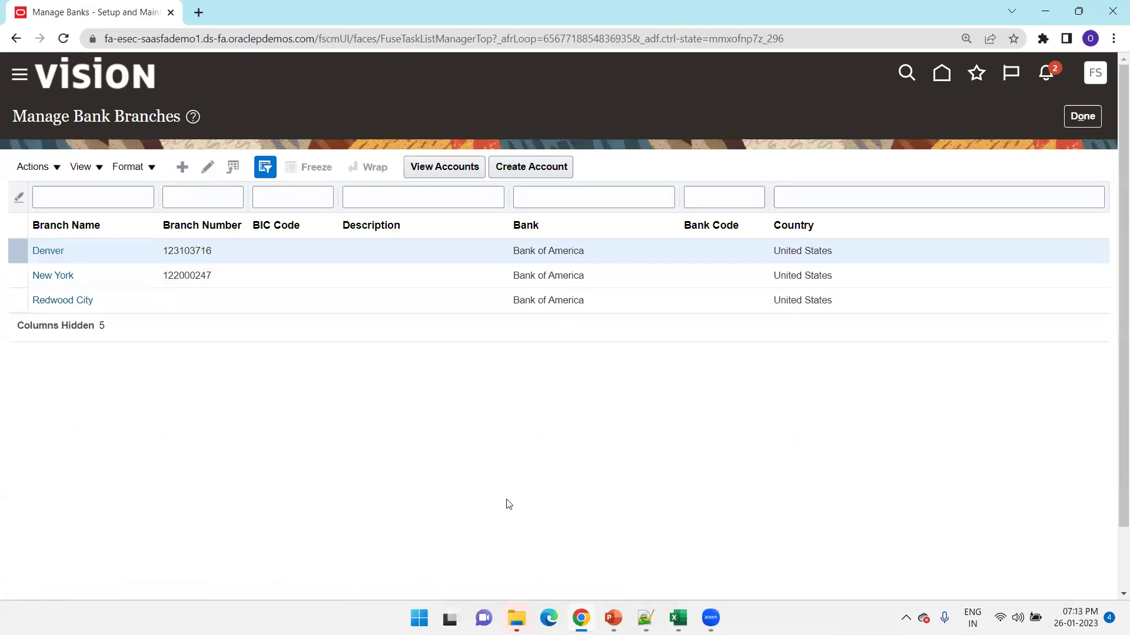
Switch to the PowerPoint slide show and go to the "Steps to Perform Import" slide.
mouse_move(613, 617)
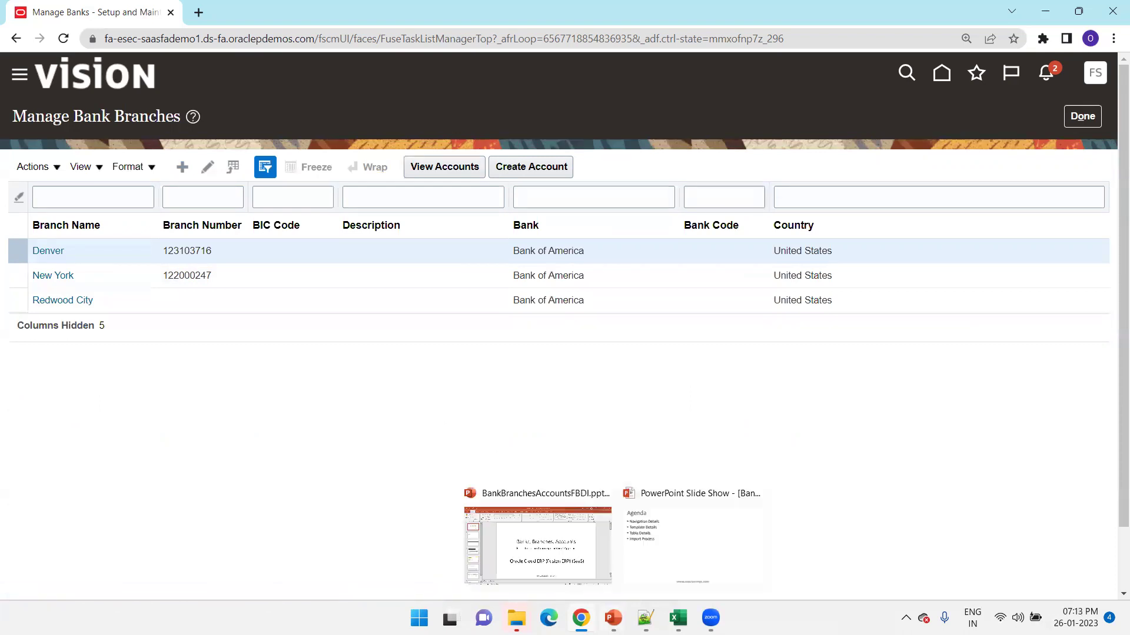
left_click(661, 564)
key("Right")
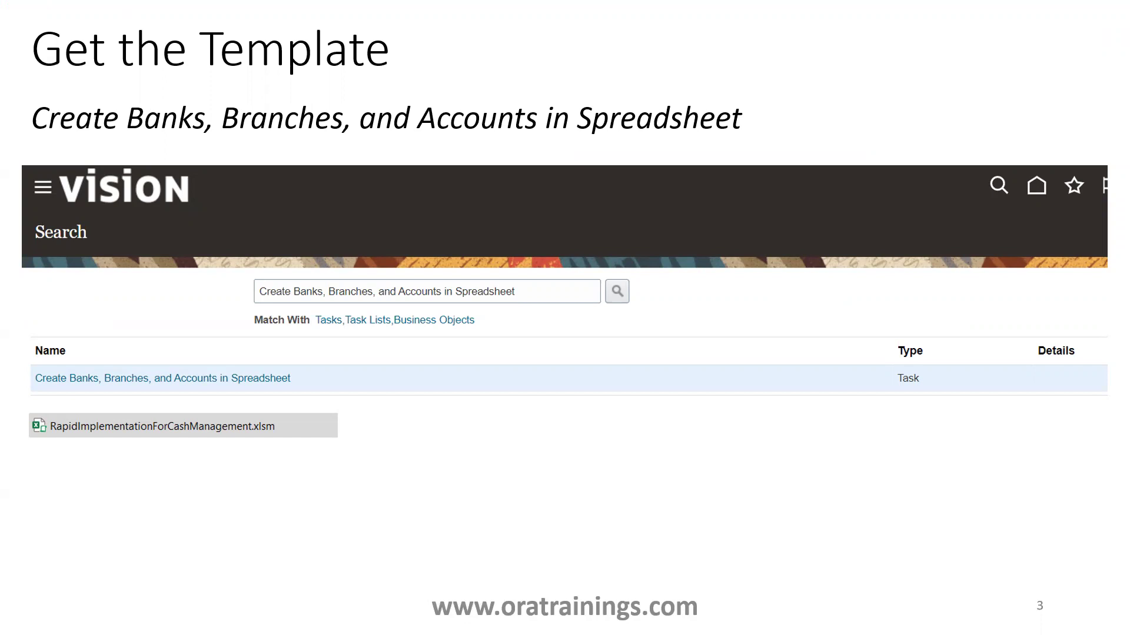
key("Right")
key("Right")
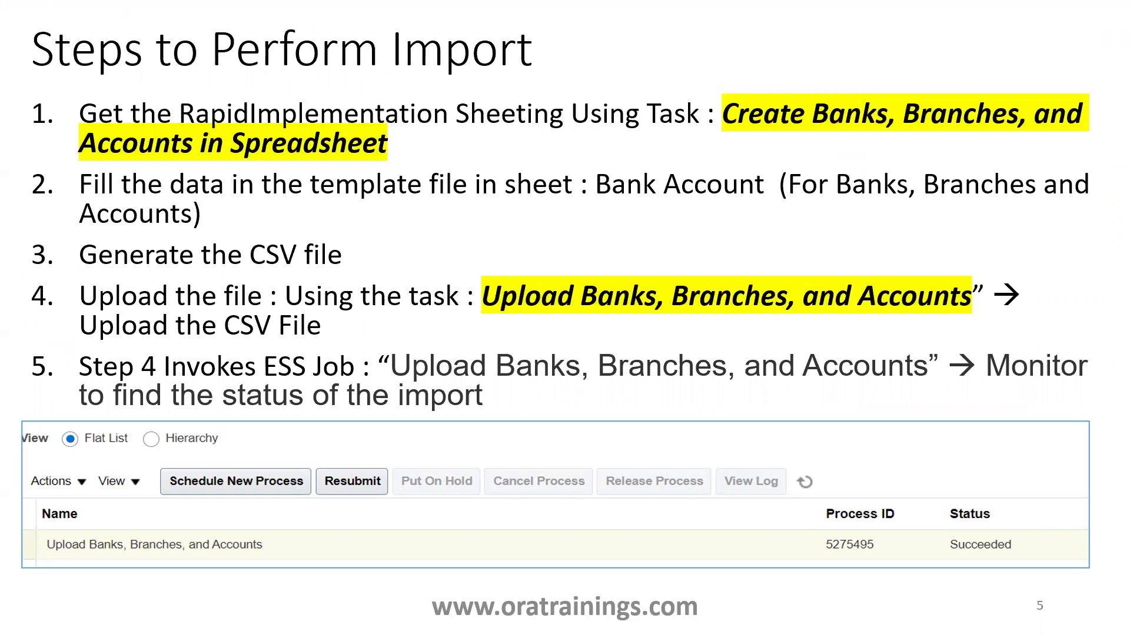
Switch to the RapidImplementationForCashManagement.xlsm workbook in Excel and open its Bank Account sheet.
key("alt+Tab")
key("alt+Tab")
key("alt+Tab")
key("alt+Tab")
key("alt+Tab")
key("alt+Tab")
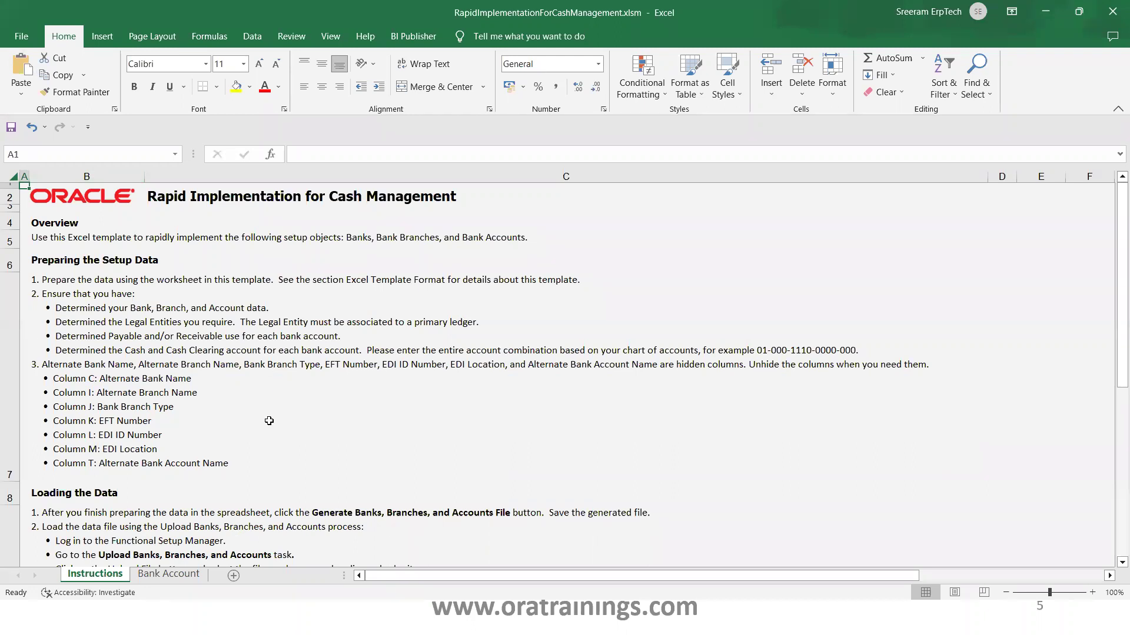
left_click(174, 578)
Examine the Bank, Branch and Bank Account column groups across the template sheet and return to its first cell.
left_click(146, 467)
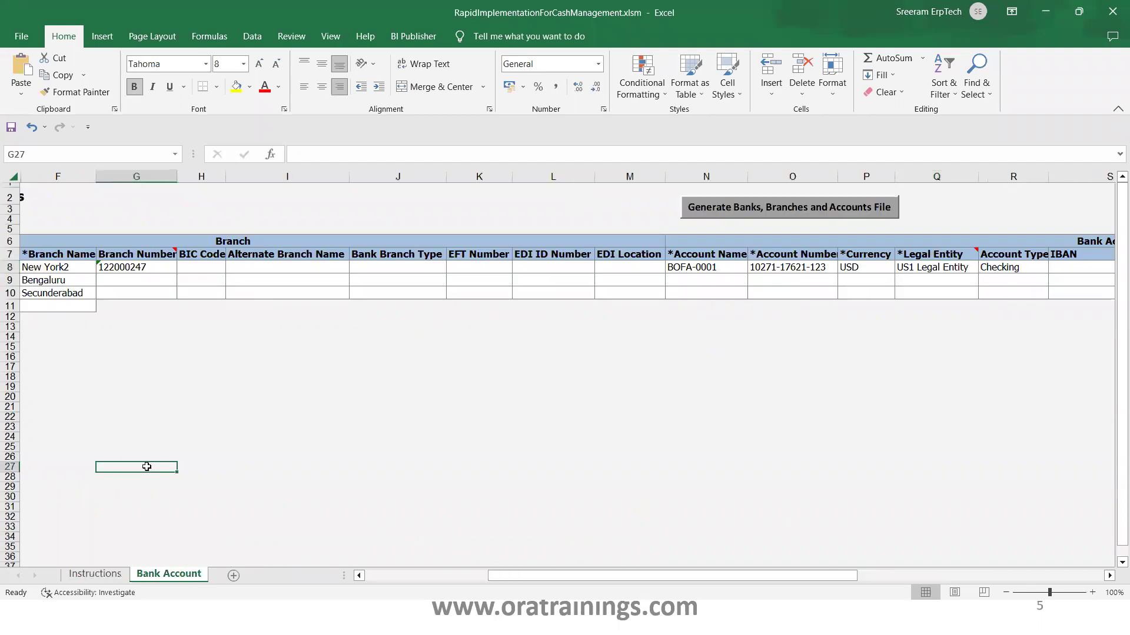
key("ctrl+Home")
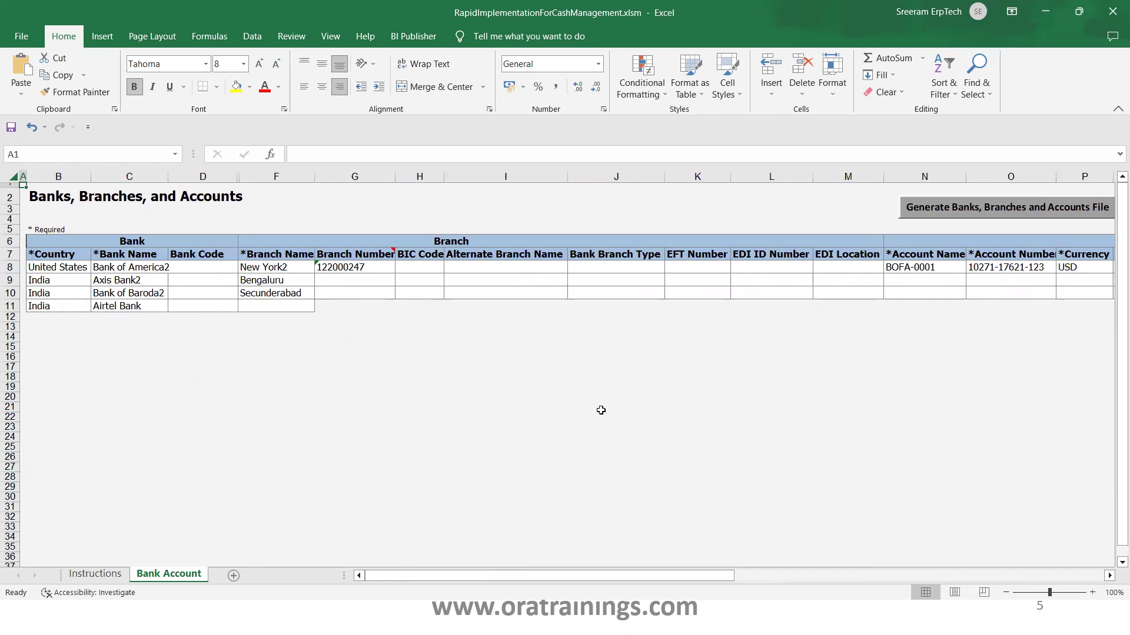
left_click(194, 237)
key("Right")
key("Right")
key("Right")
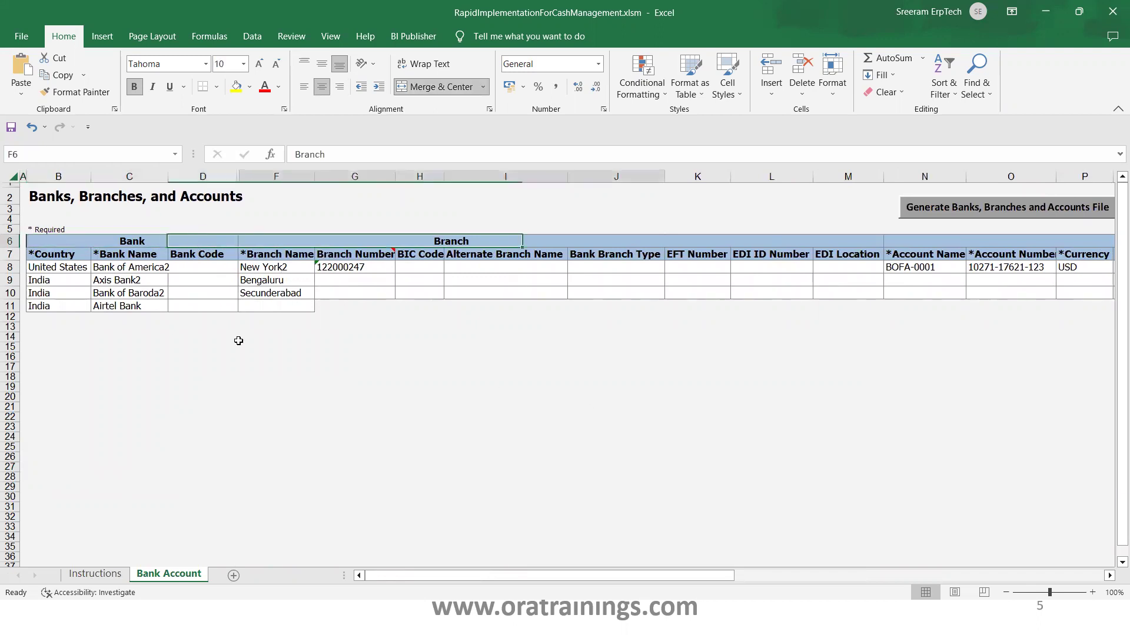
key("Right")
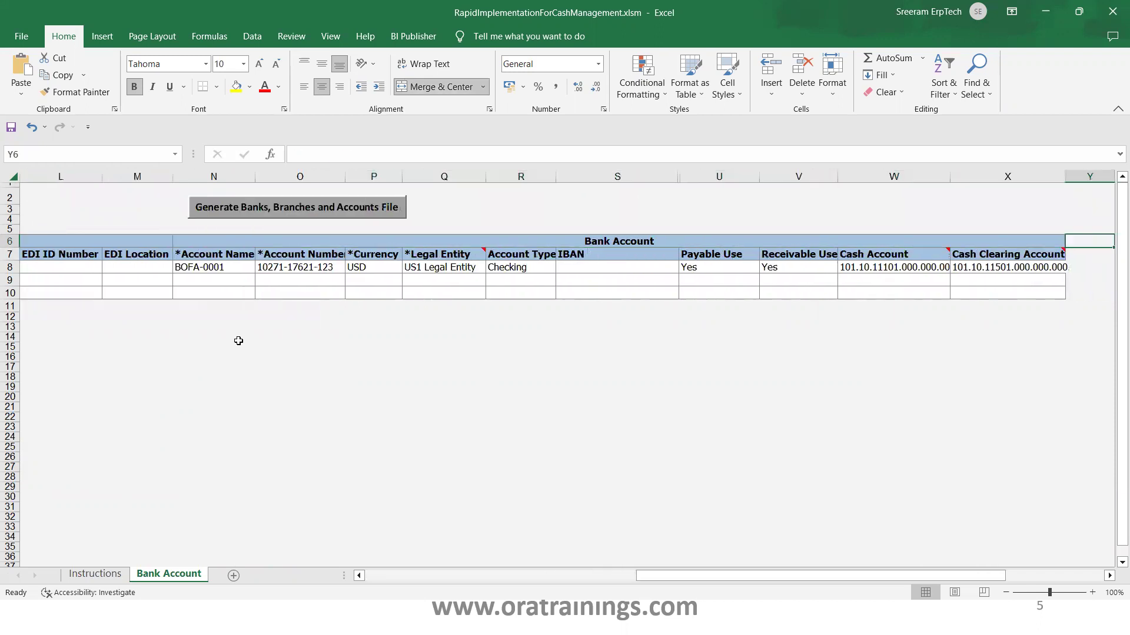
key("ctrl+Home")
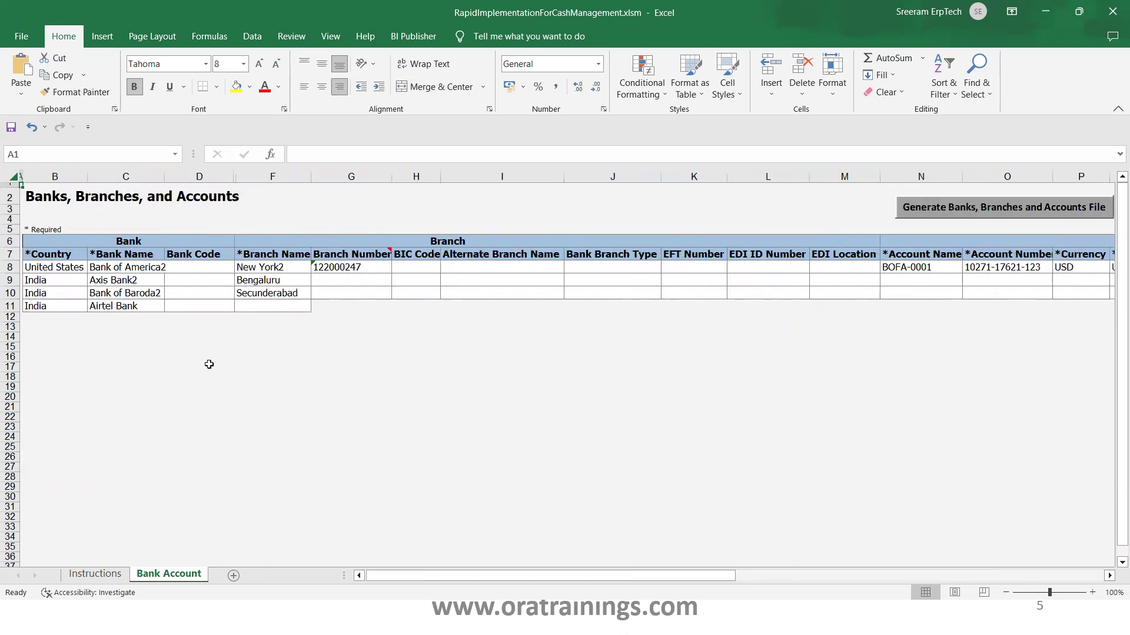
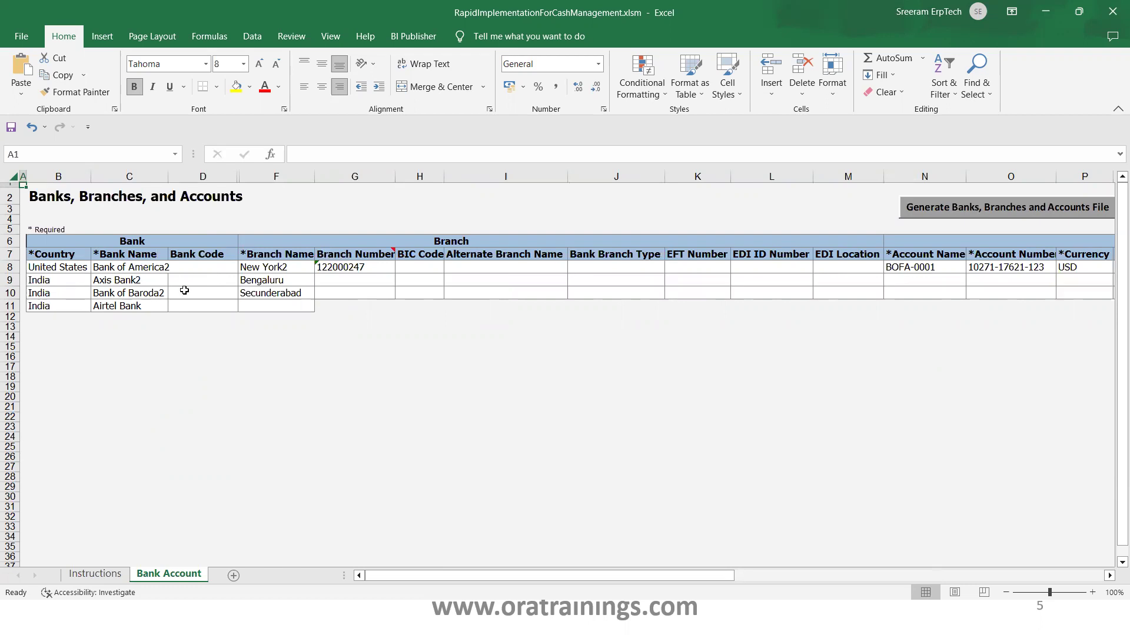
Review the bank entries in rows 8 to 11 one row at a time.
left_click(10, 267)
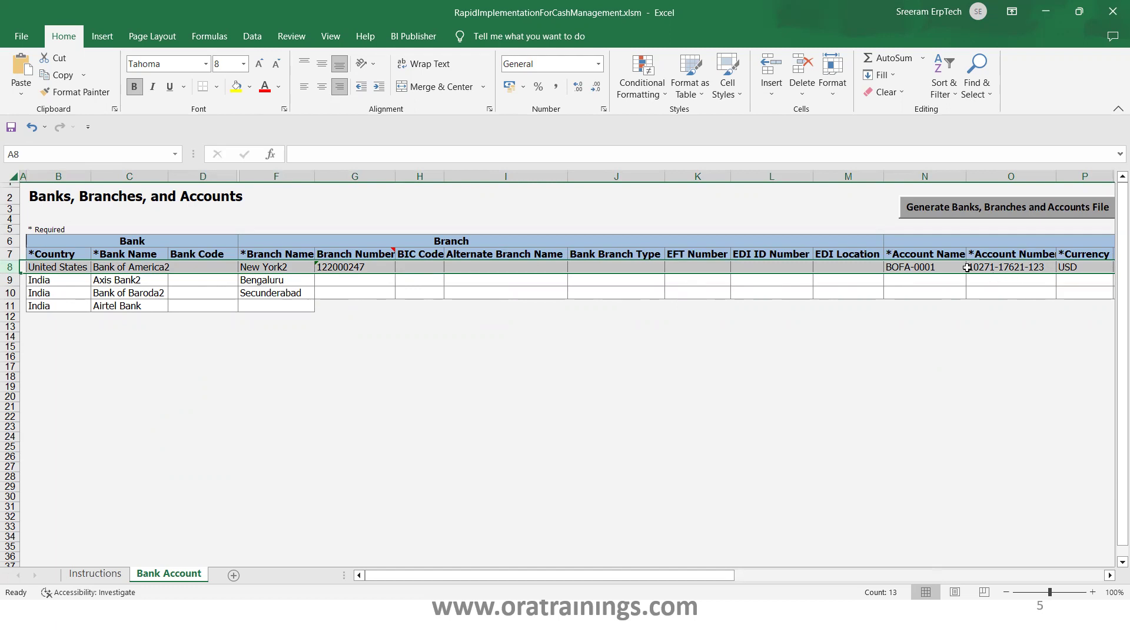
left_click(9, 280)
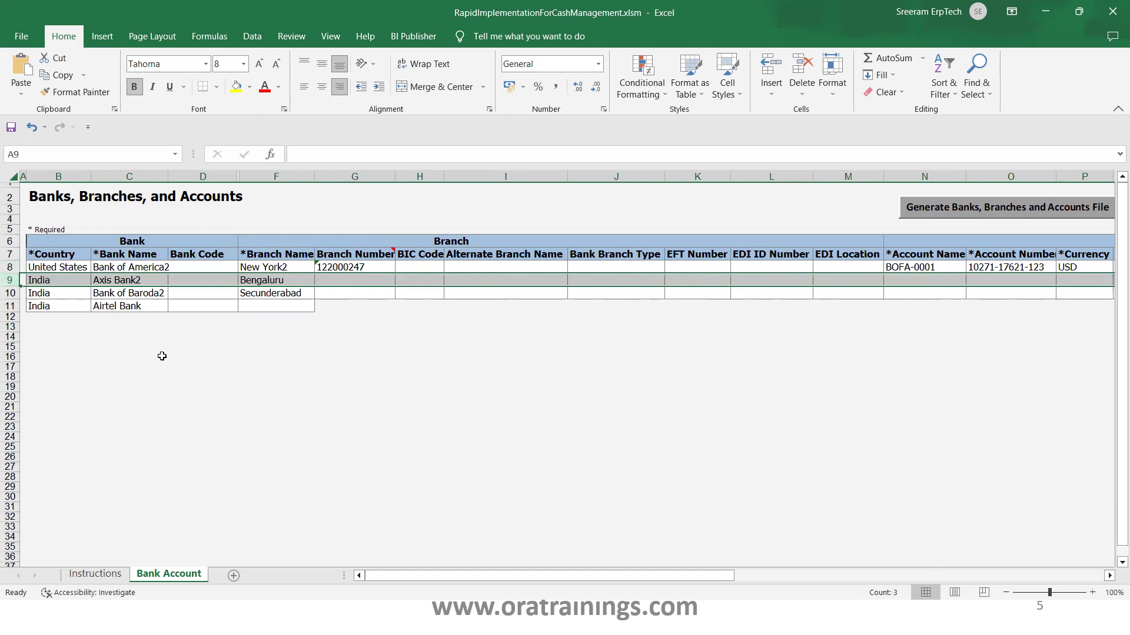
left_click(10, 293)
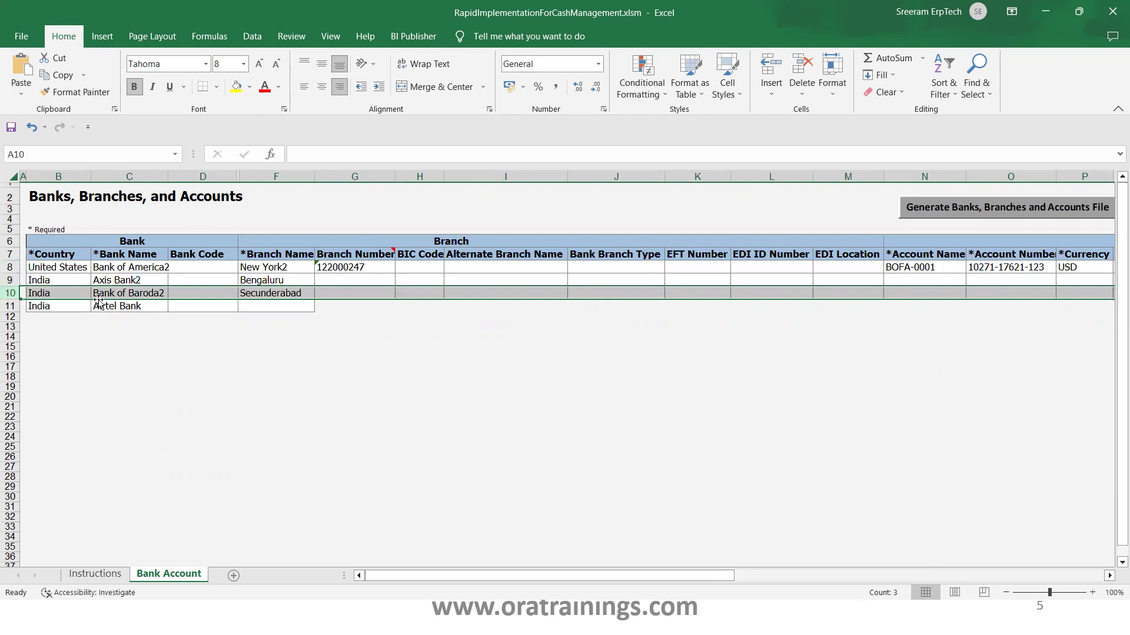
left_click(10, 306)
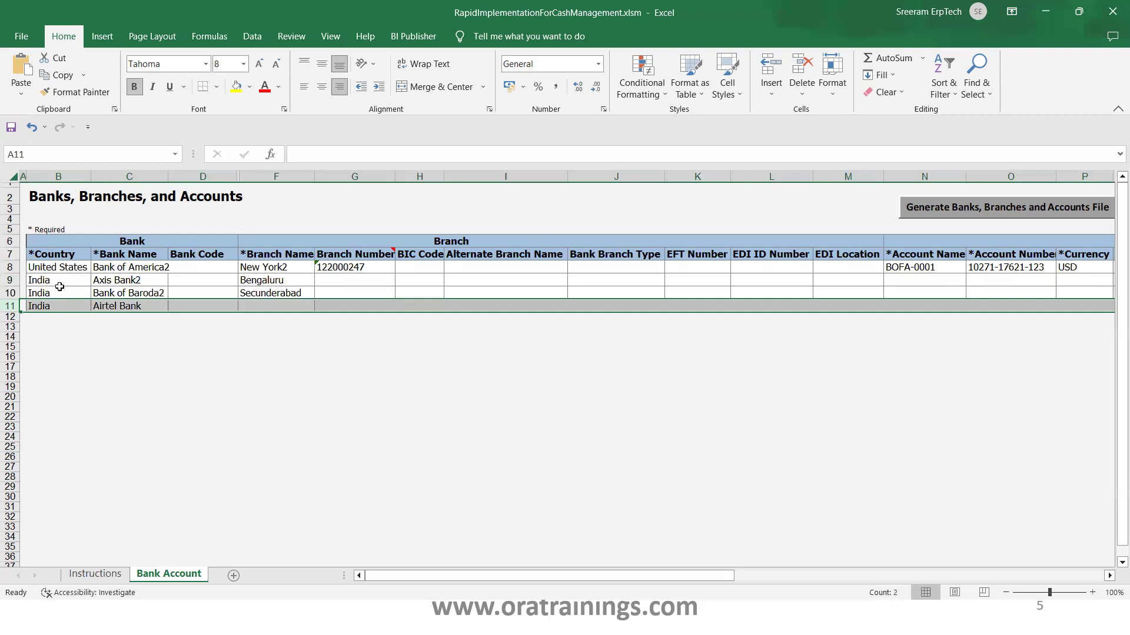
Copy the Airtel Bank row 11 into row 12 as the basis for a new bank entry.
left_click(43, 323)
left_click(10, 305)
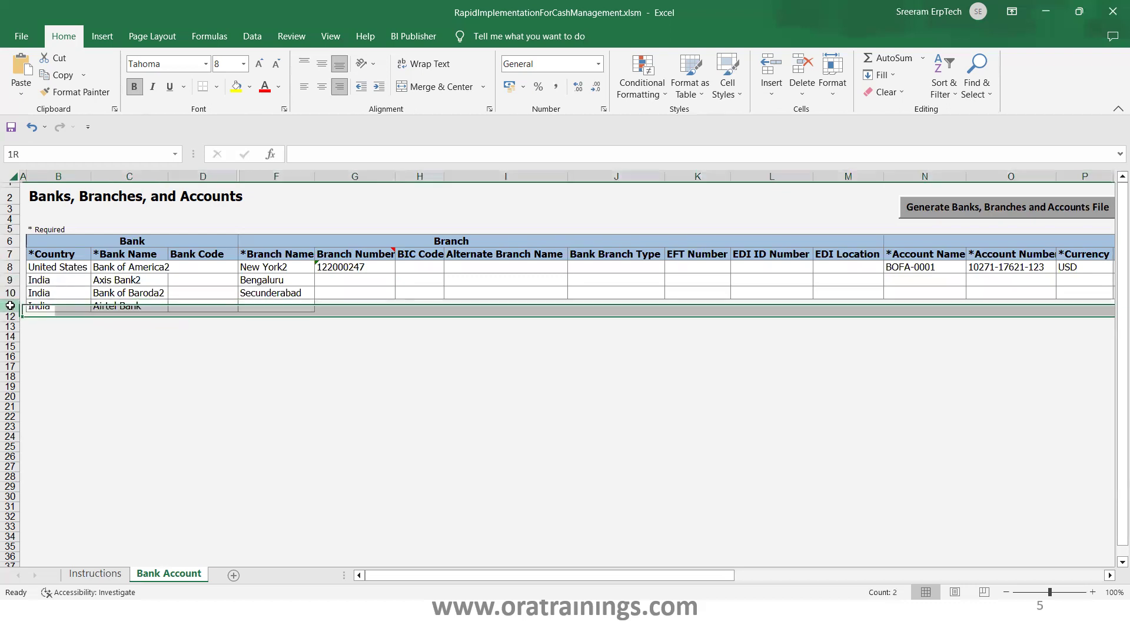
key("ctrl+c")
left_click(10, 318)
key("ctrl+v")
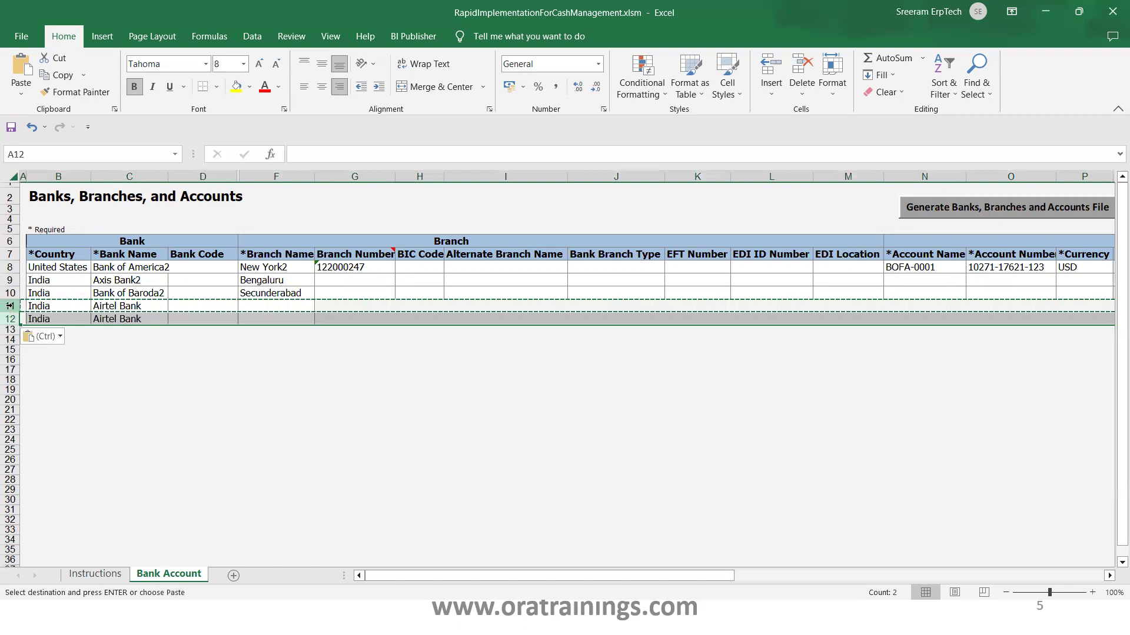
Set row 12's bank name to Punjab National Bank and its branch name to Delhi Branch.
left_click(126, 321)
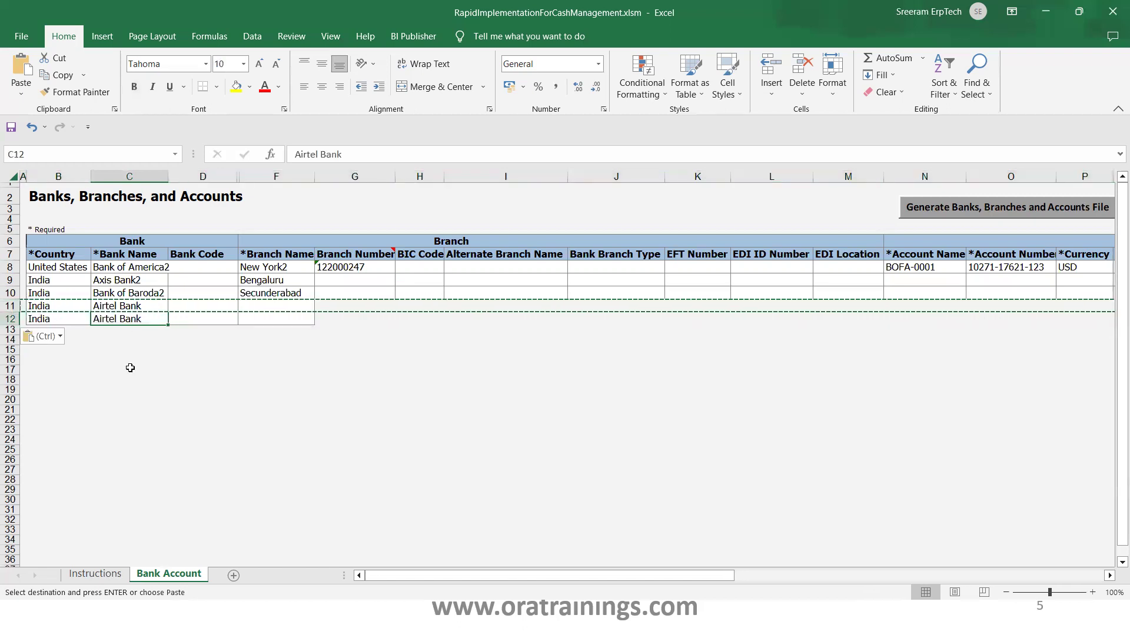
type("Punjab National")
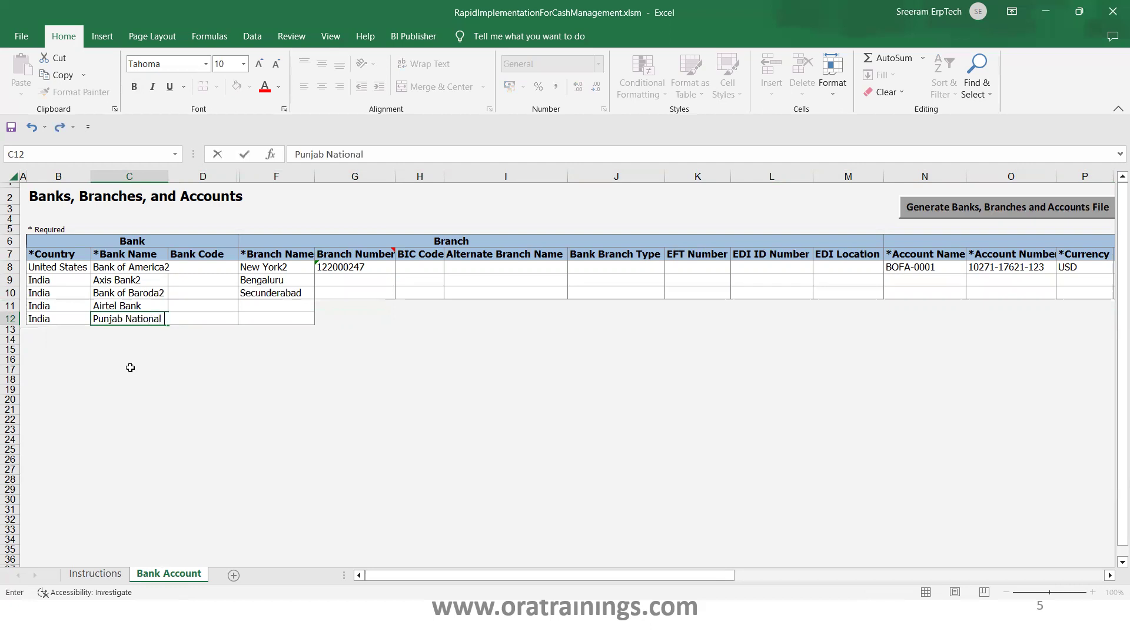
type(" Bank")
key("Tab")
key("Tab")
type("Delhi Branch")
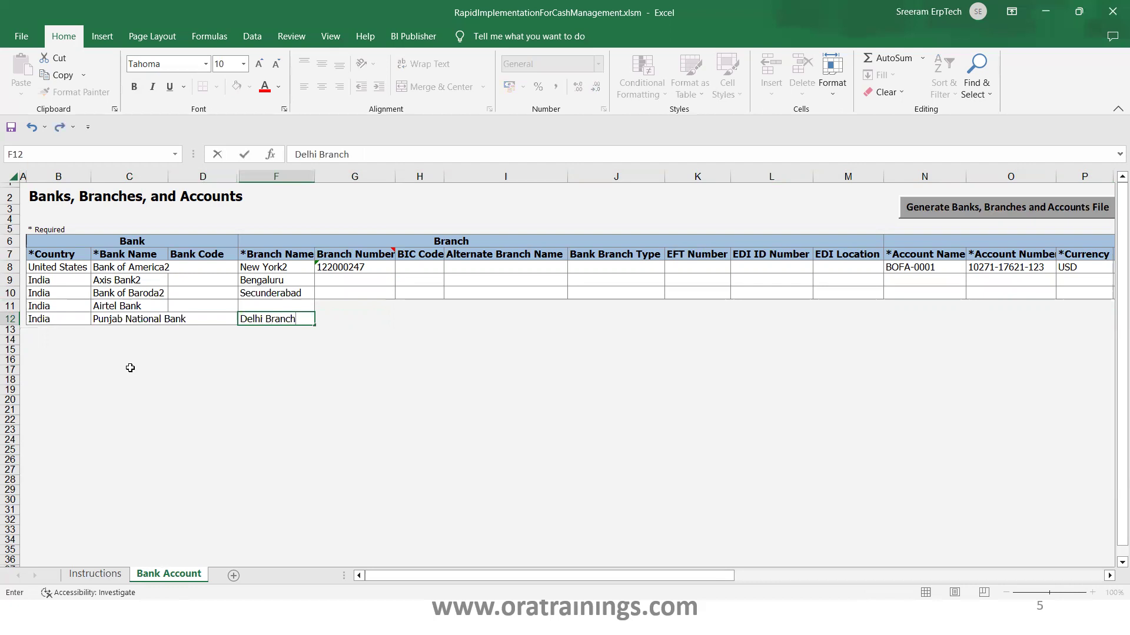
key("Return")
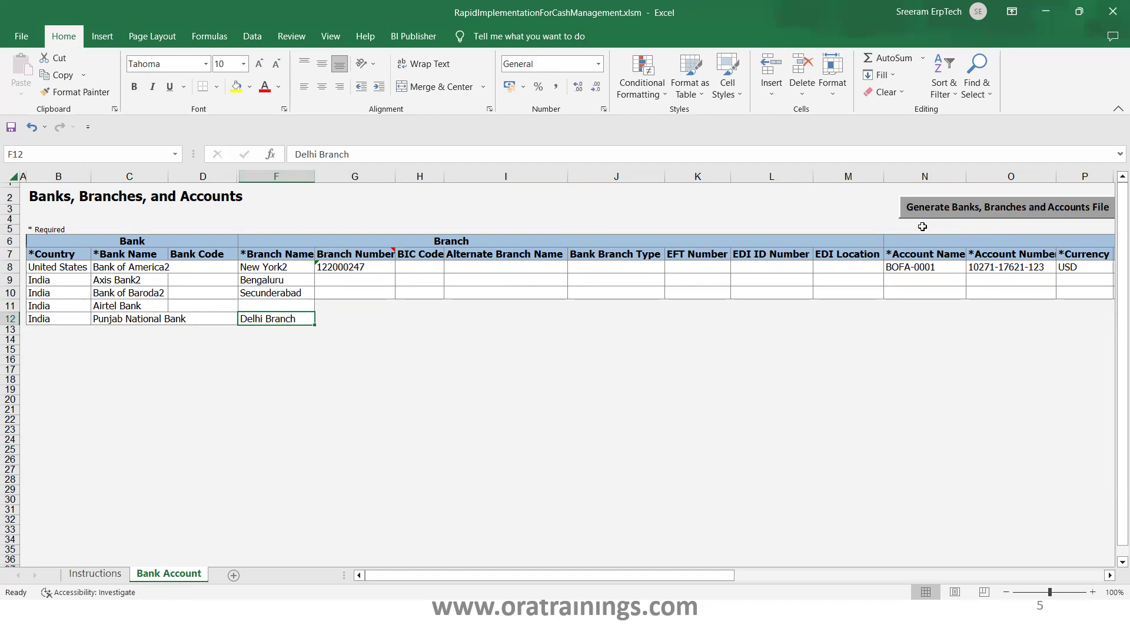
Generate the Banks, Branches and Accounts file, replacing the existing CE_RAPID_IMPLEMENTATION.csv in the BankBranchesAccountsFBDI folder.
left_click(988, 207)
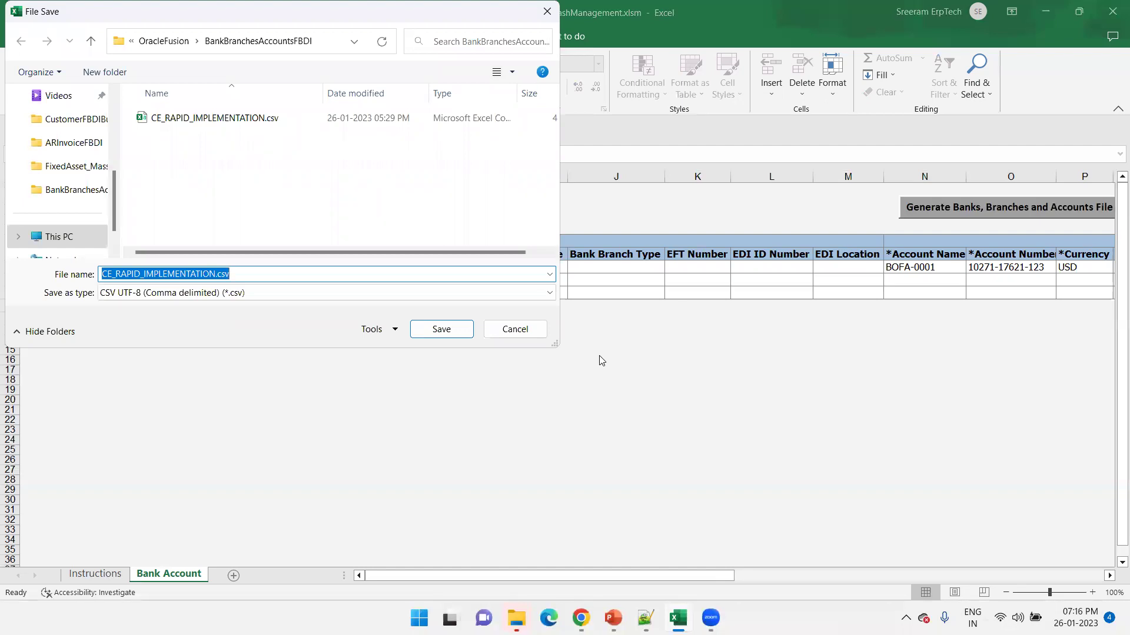
left_click(260, 118)
left_click(442, 329)
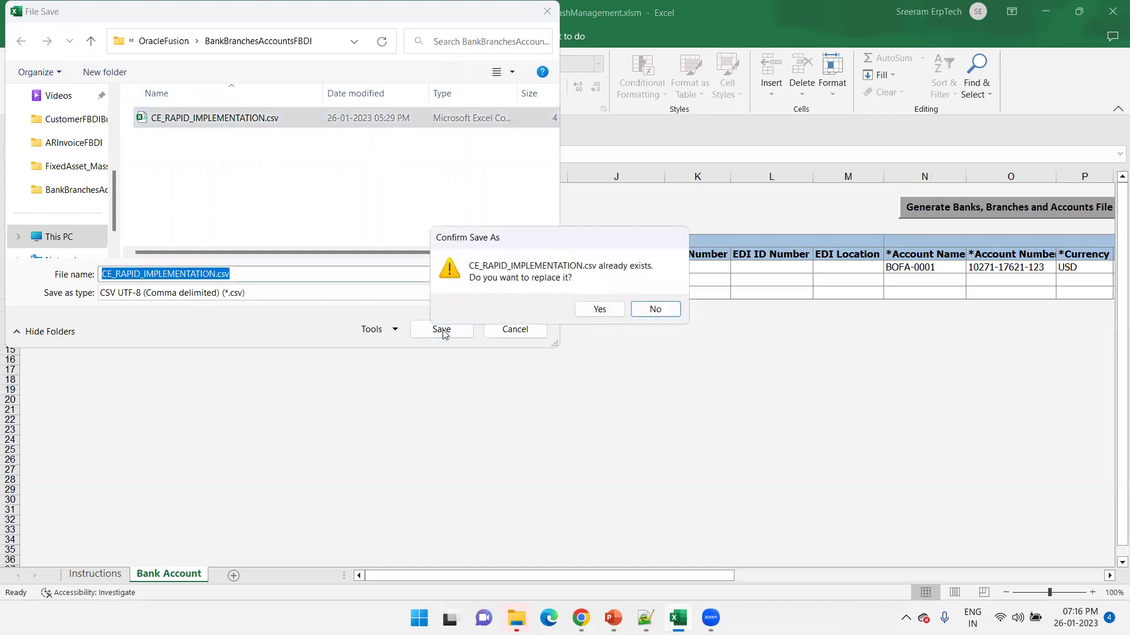
left_click(594, 310)
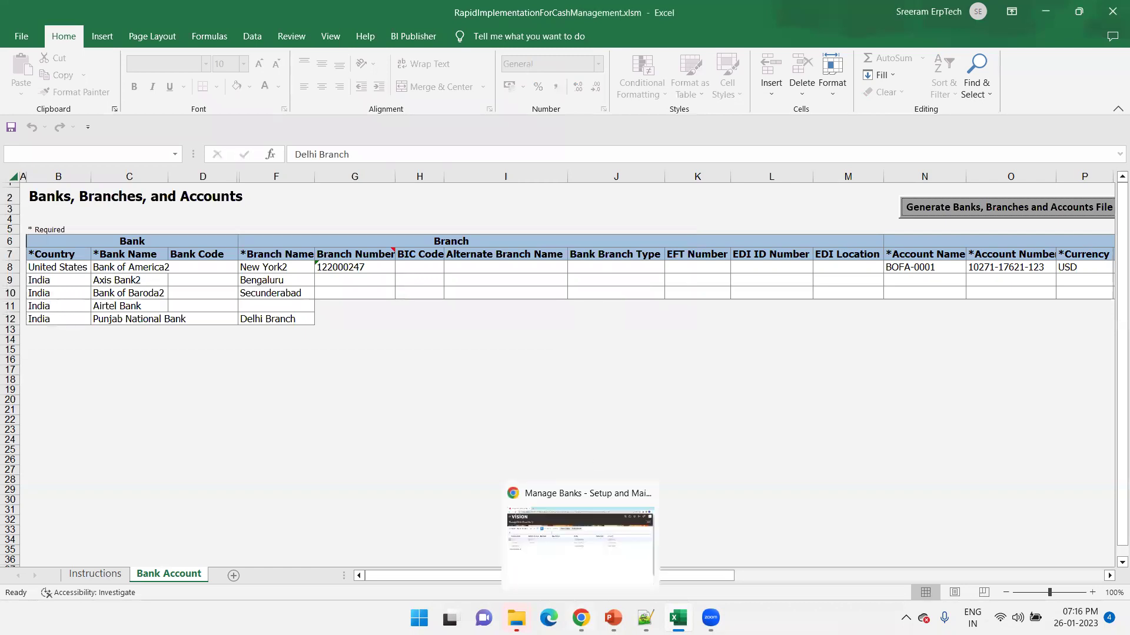
Switch to the PowerPoint slide show to check the Steps to Perform Import slide, and return to Chrome.
left_click(581, 618)
left_click(1084, 117)
mouse_move(616, 605)
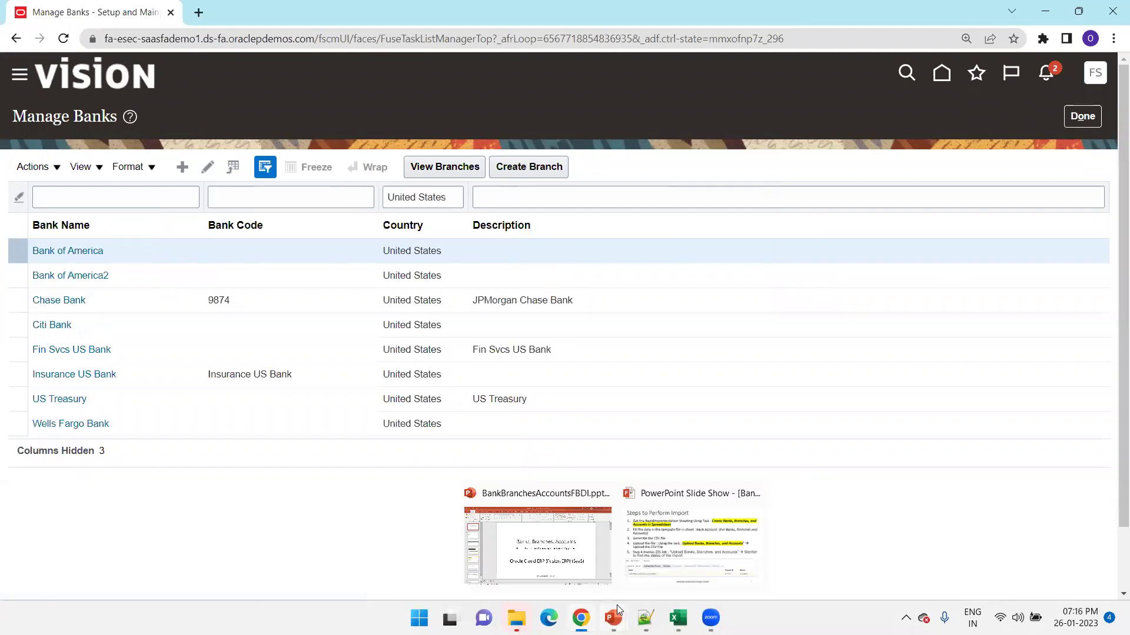
left_click(674, 544)
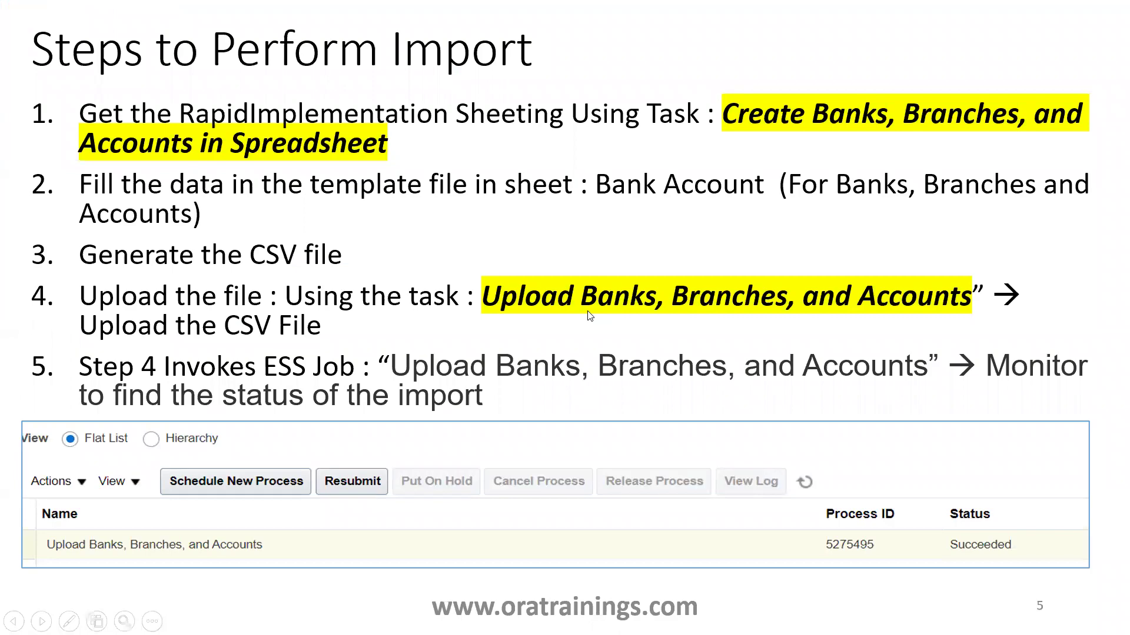
key("alt+Tab")
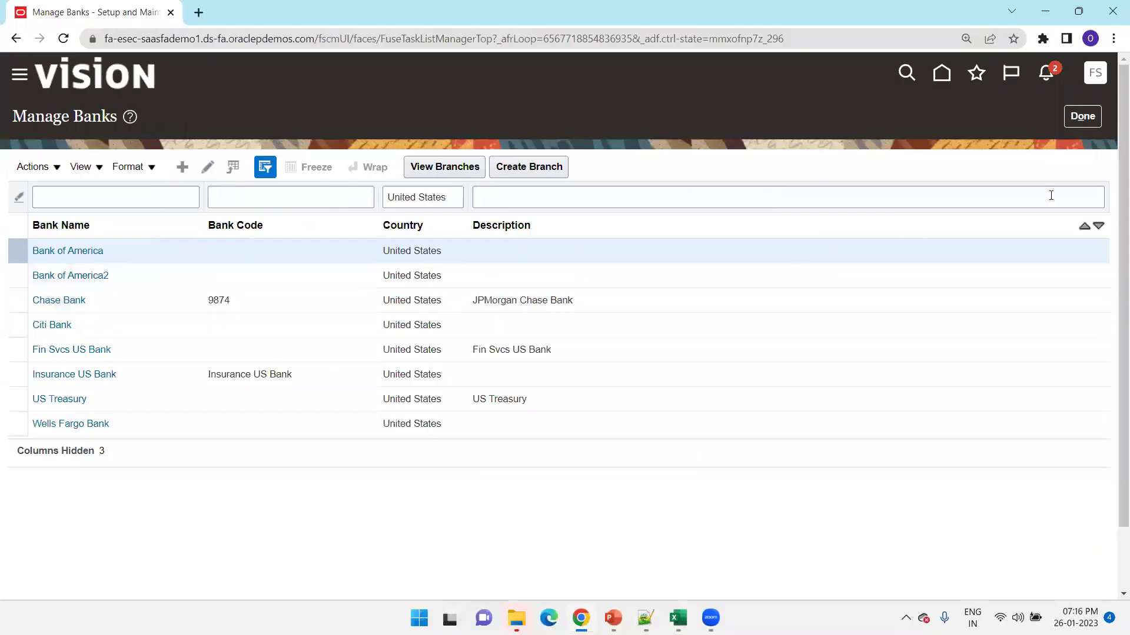
Close Manage Banks and open the task search page from the Financials setup.
left_click(1077, 117)
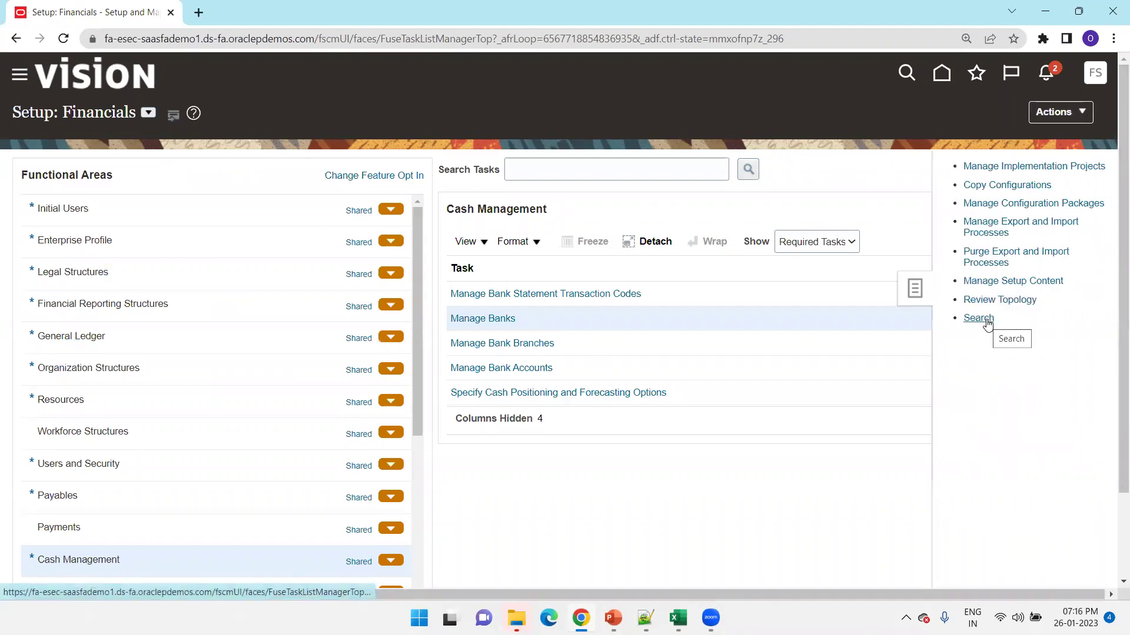
left_click(708, 475)
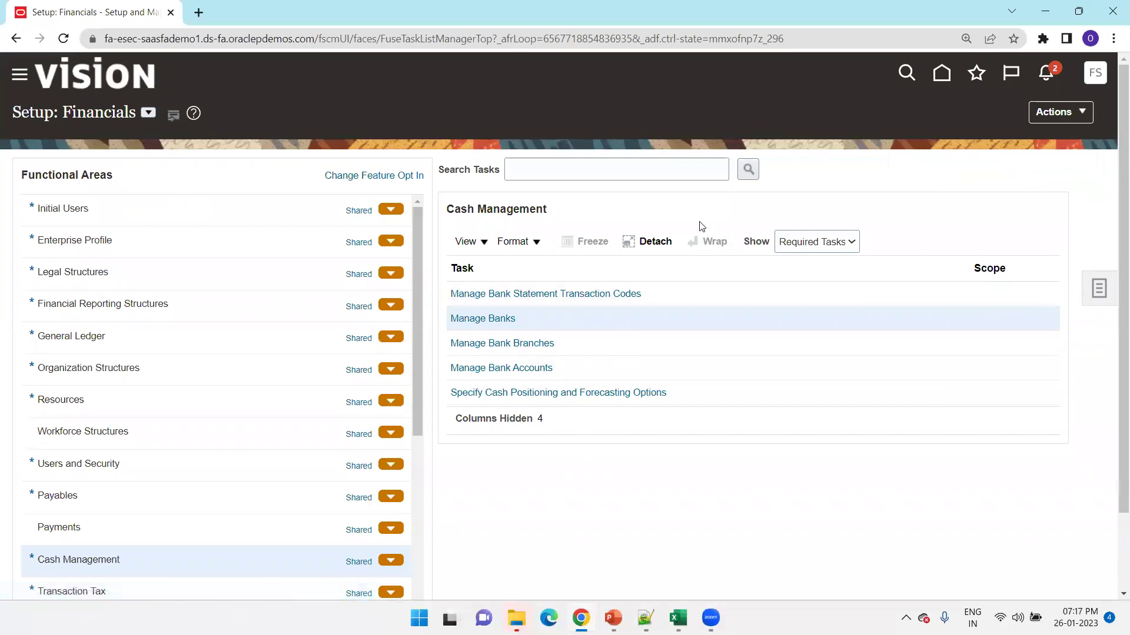
left_click(1095, 294)
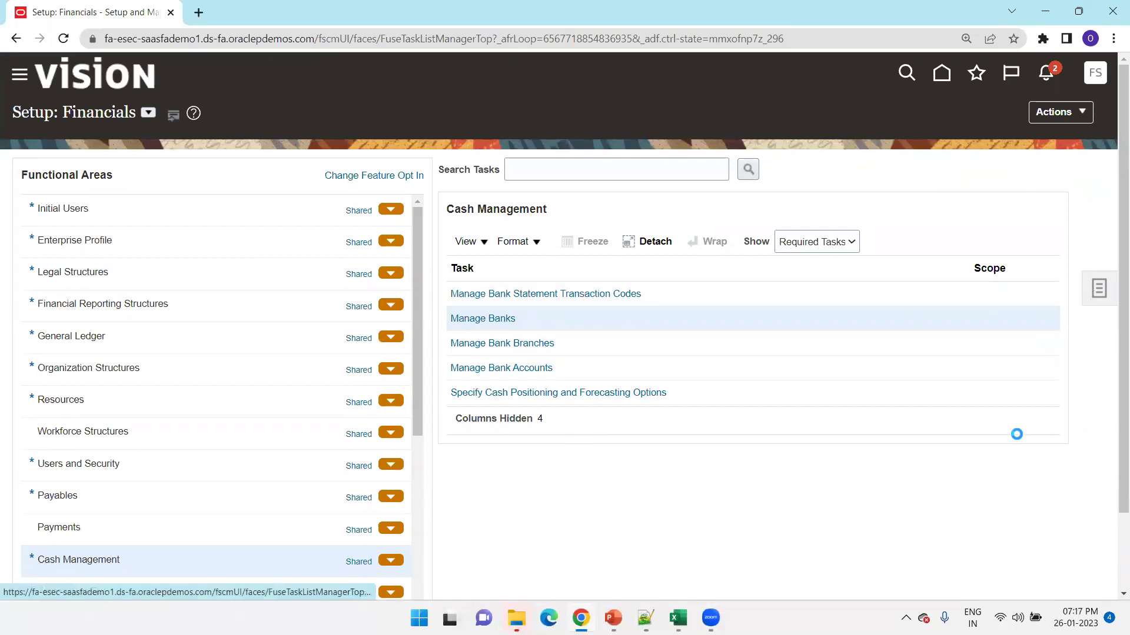
left_click(980, 319)
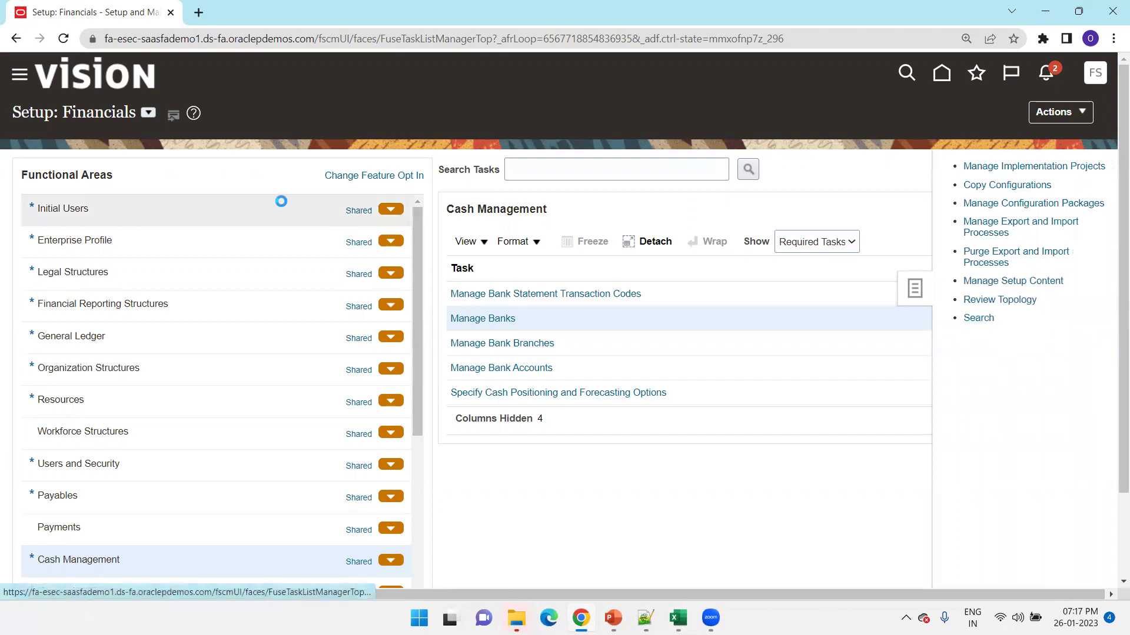
Search for Create B% and download the template through Create Banks, Branches, and Accounts in Spreadsheet.
left_click(319, 173)
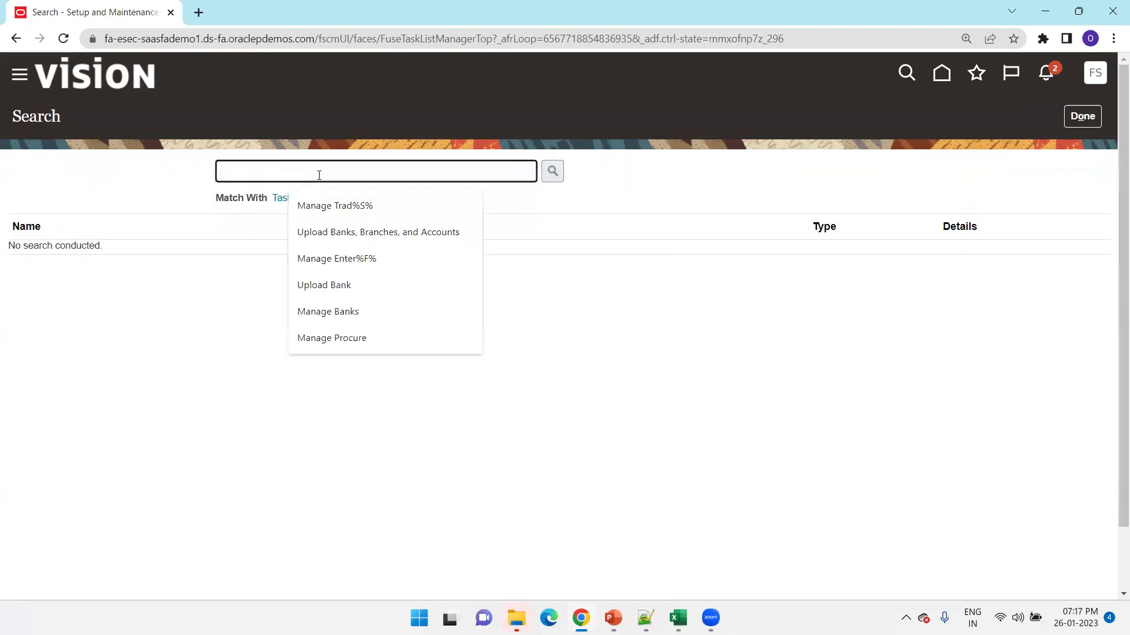
type("Create B%")
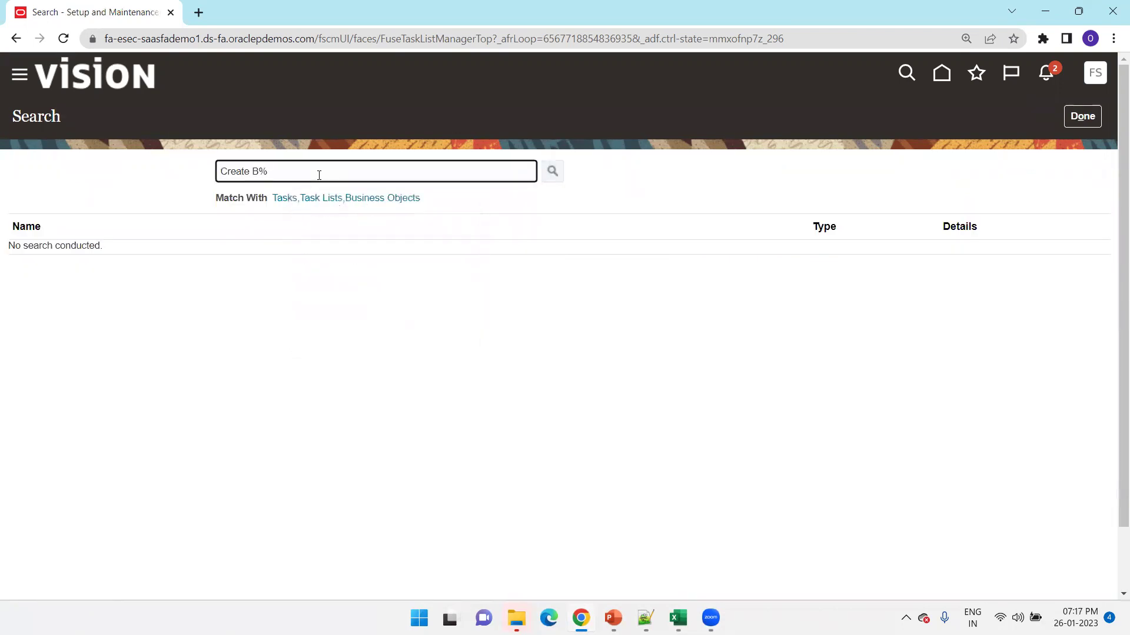
key("Return")
left_click(147, 254)
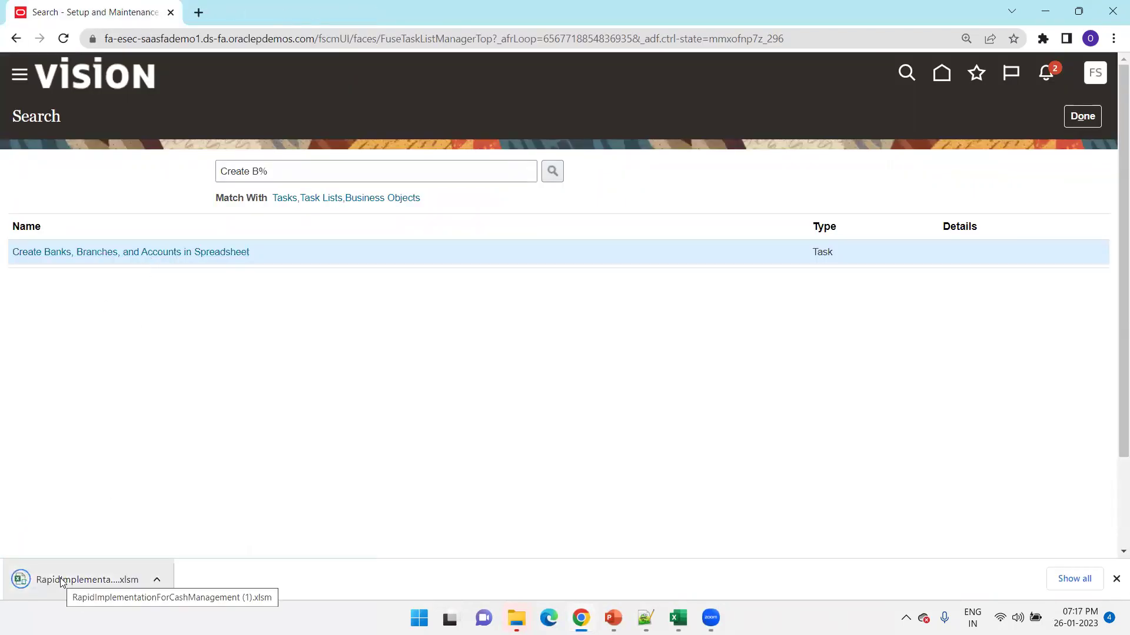
Change the task search to Upload B% and open the Upload Banks, Branches, and Accounts task.
left_click(280, 170)
key("Delete")
key("Delete")
key("Delete")
key("Delete")
key("Delete")
key("Delete")
type("Upload")
key("Return")
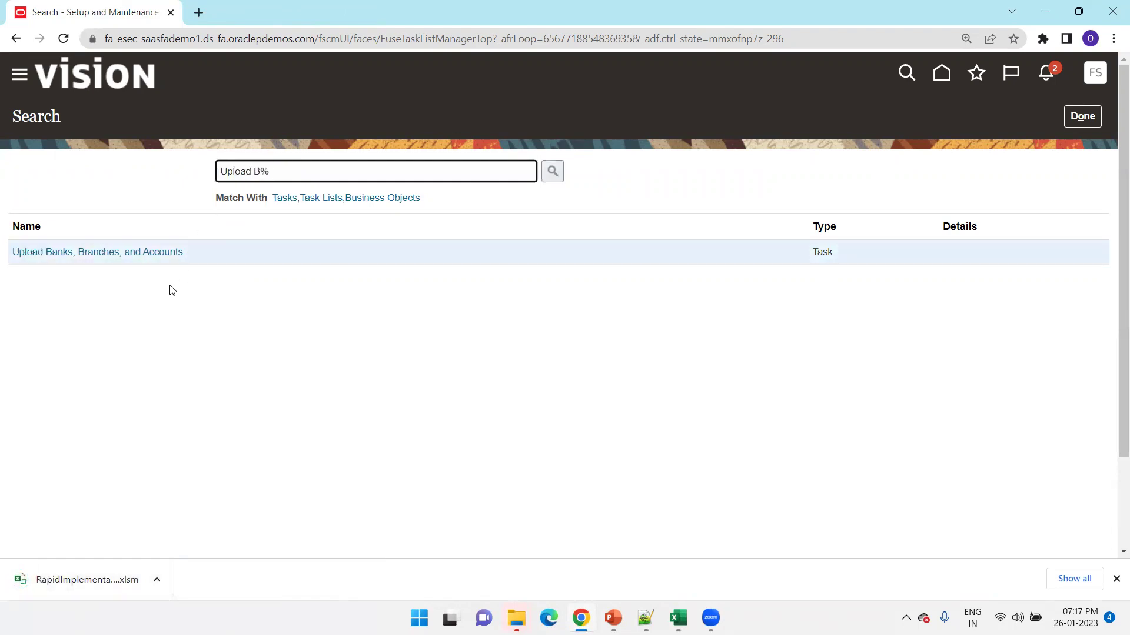
left_click(56, 250)
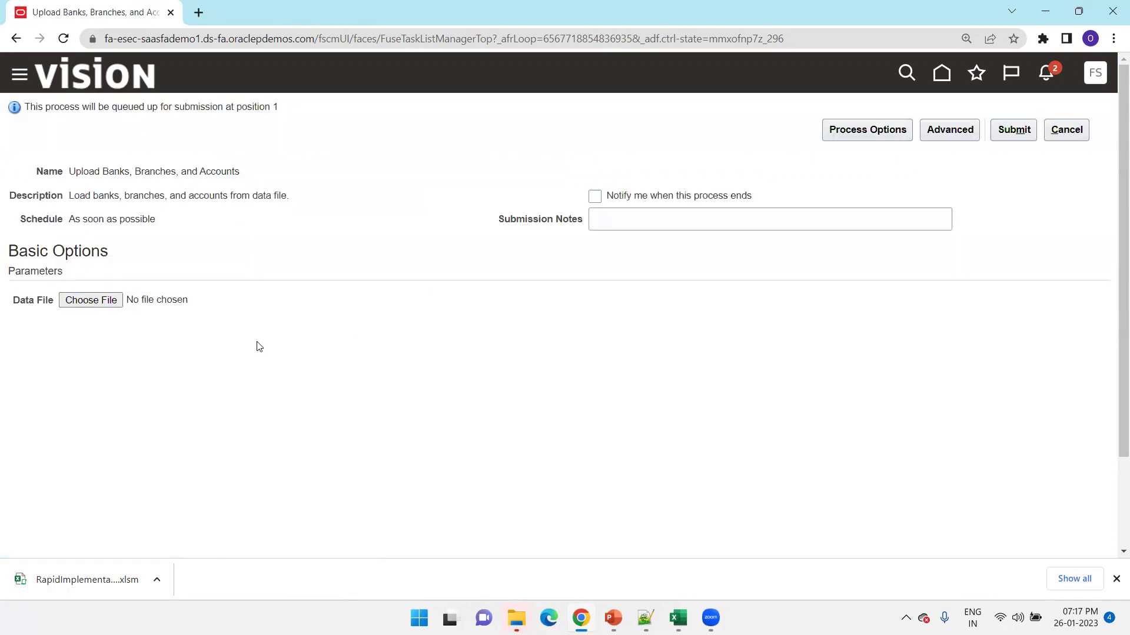
Attach CE_RAPID_IMPLEMENTATION.csv as the data file, submit the upload process and acknowledge the confirmation.
left_click(107, 303)
left_click(154, 143)
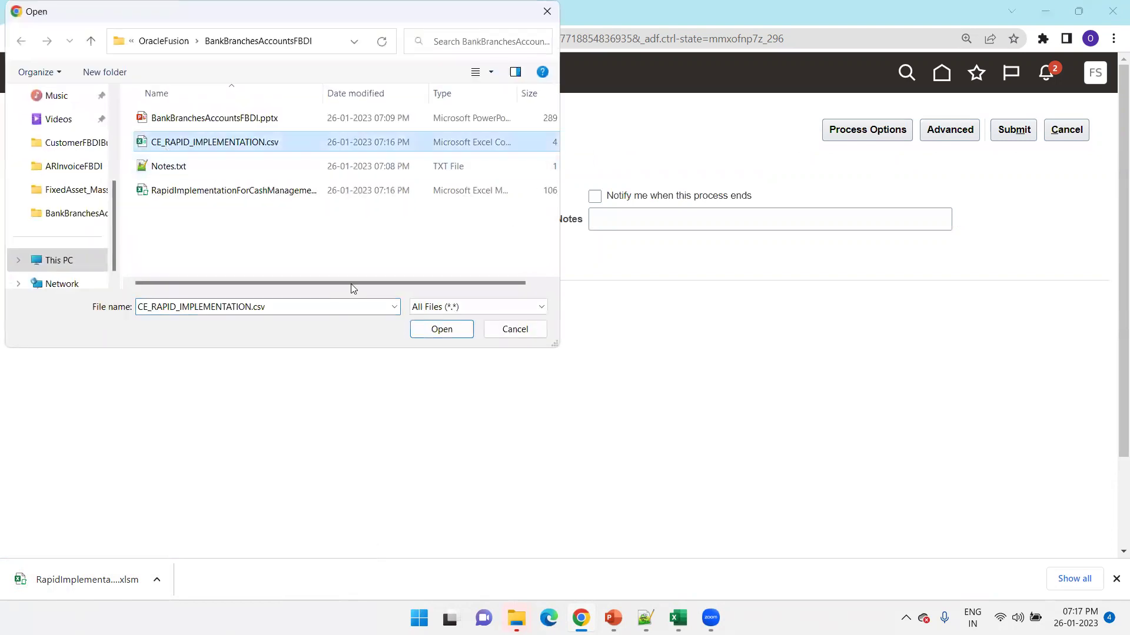
left_click(429, 326)
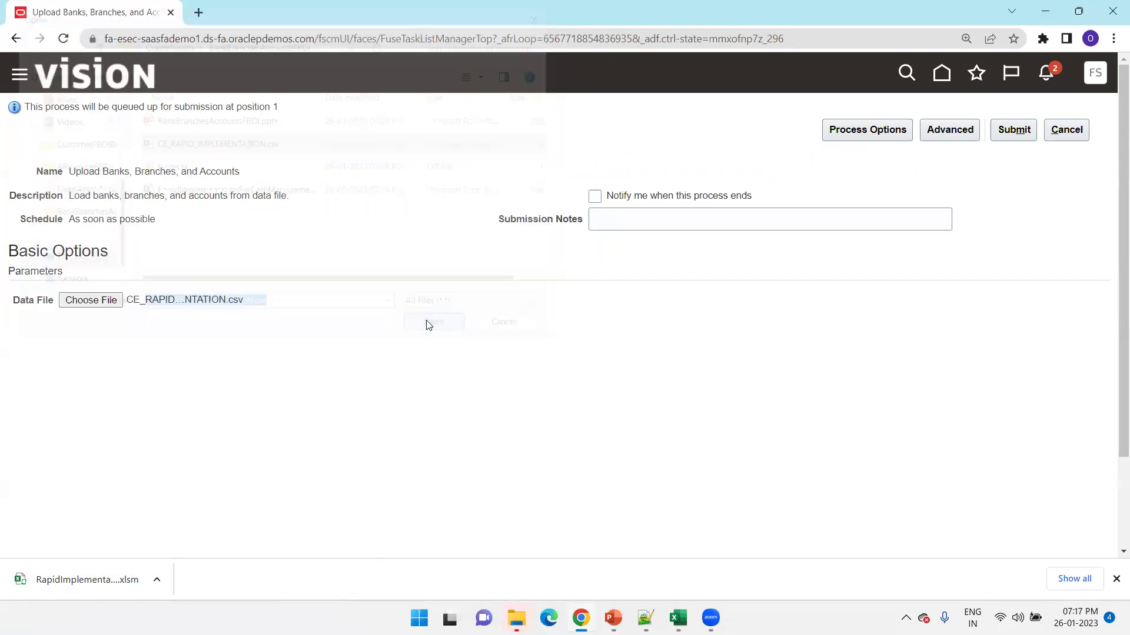
left_click(1014, 131)
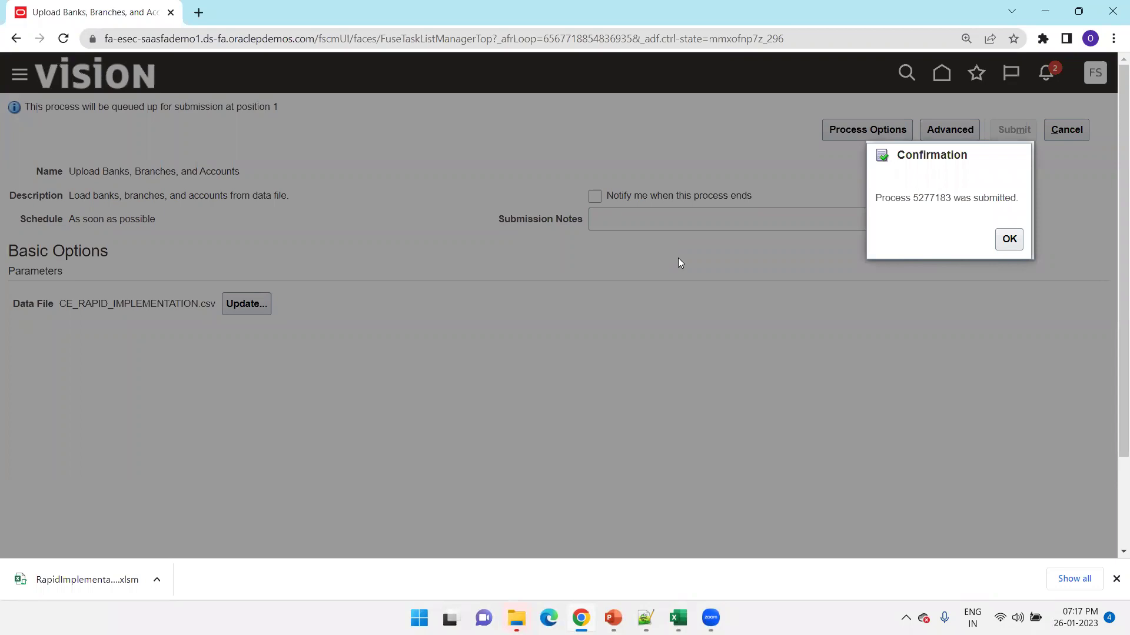
left_click(1008, 239)
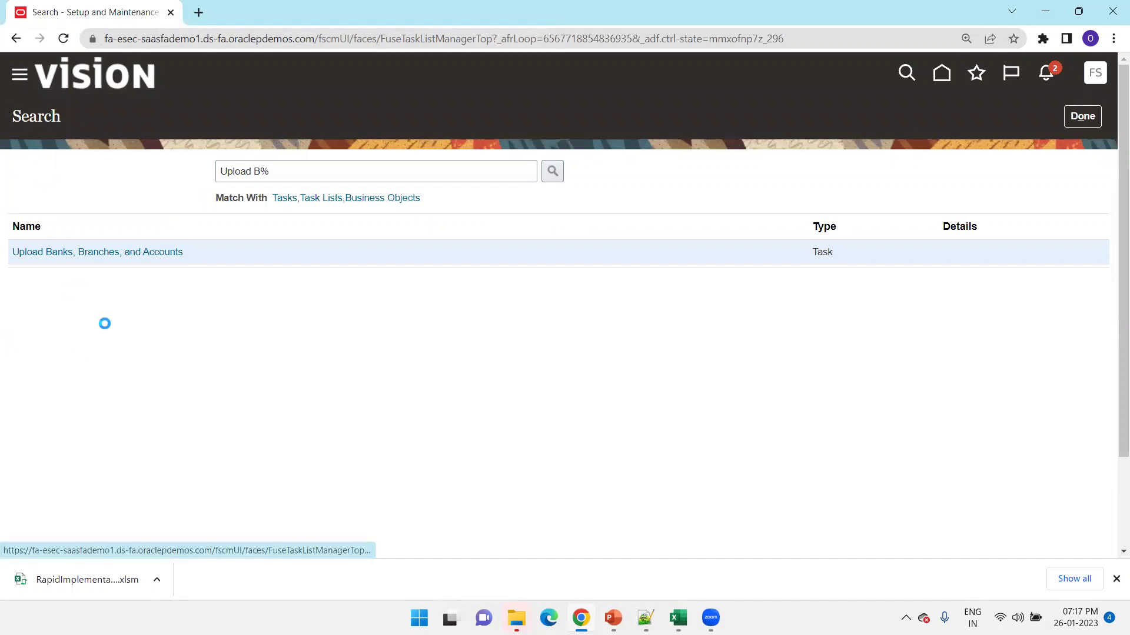
Open Scheduled Processes and refresh the process list to monitor the upload job.
scroll(149, 393, "down", 10)
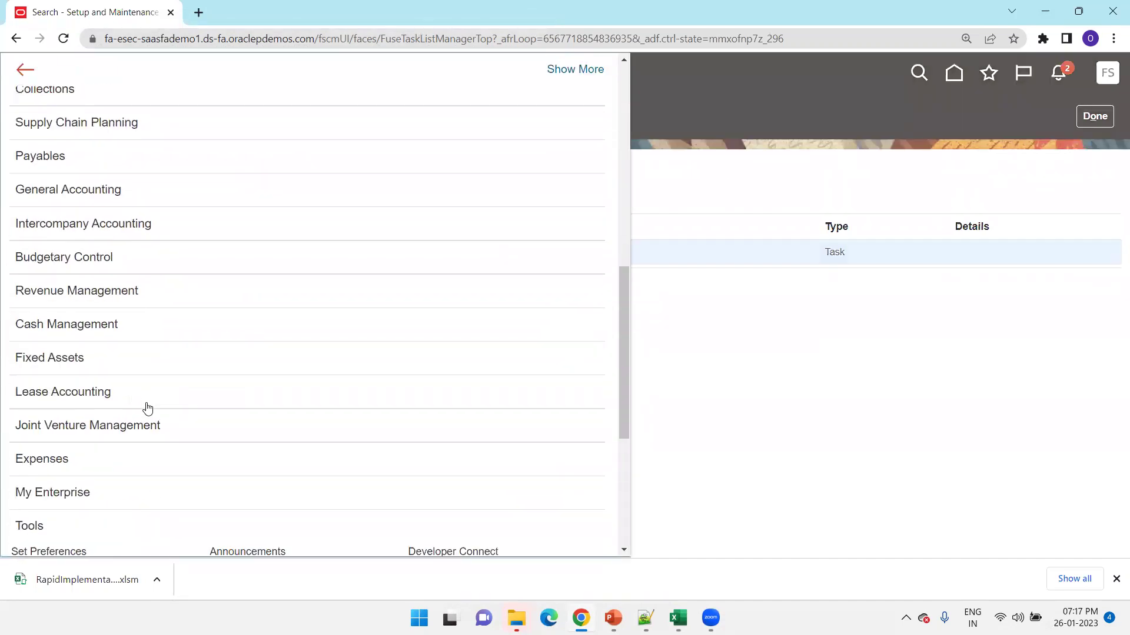
scroll(148, 408, "down", 4)
left_click(235, 402)
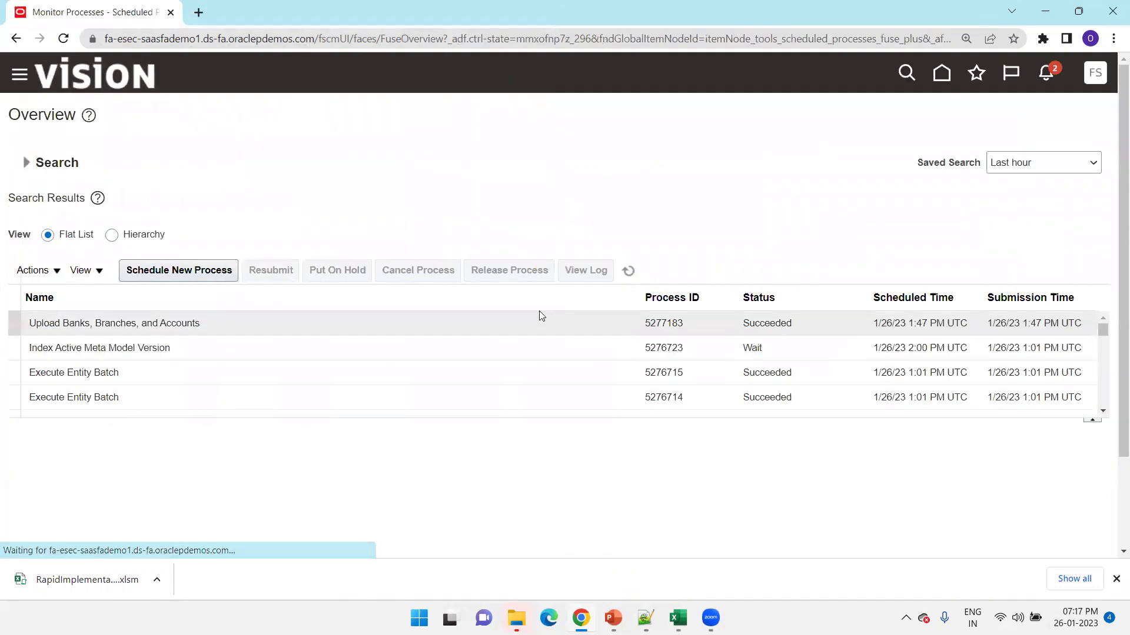
left_click(630, 270)
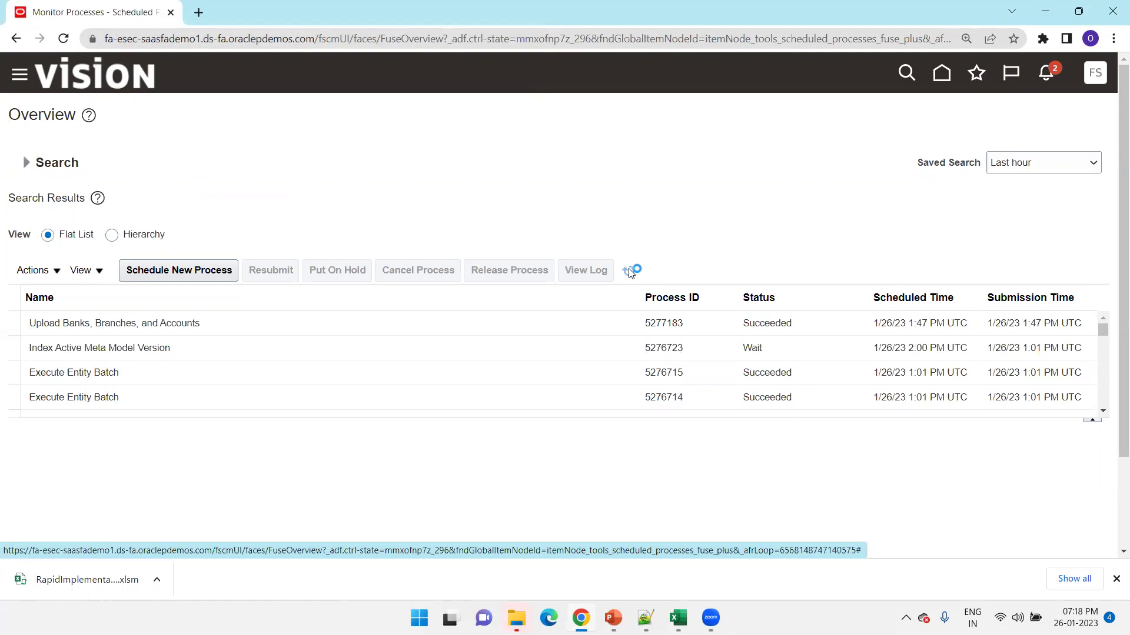
left_click(630, 271)
Open the log attachment of the Upload Banks, Branches, and Accounts process, review its import messages, and return to Chrome.
left_click(217, 323)
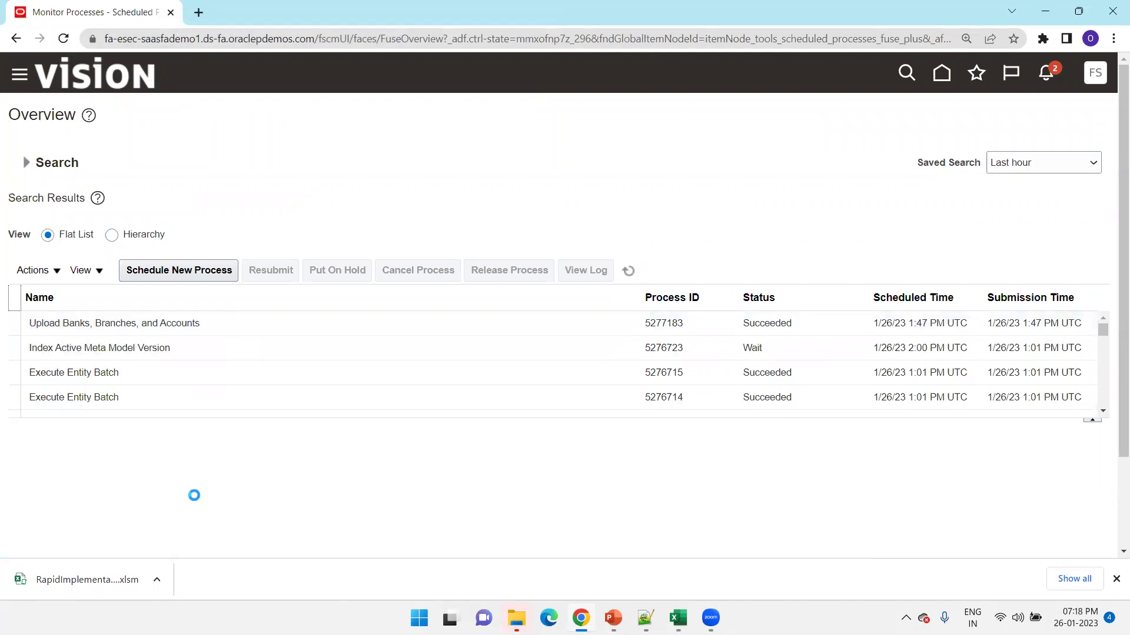
left_click(181, 329)
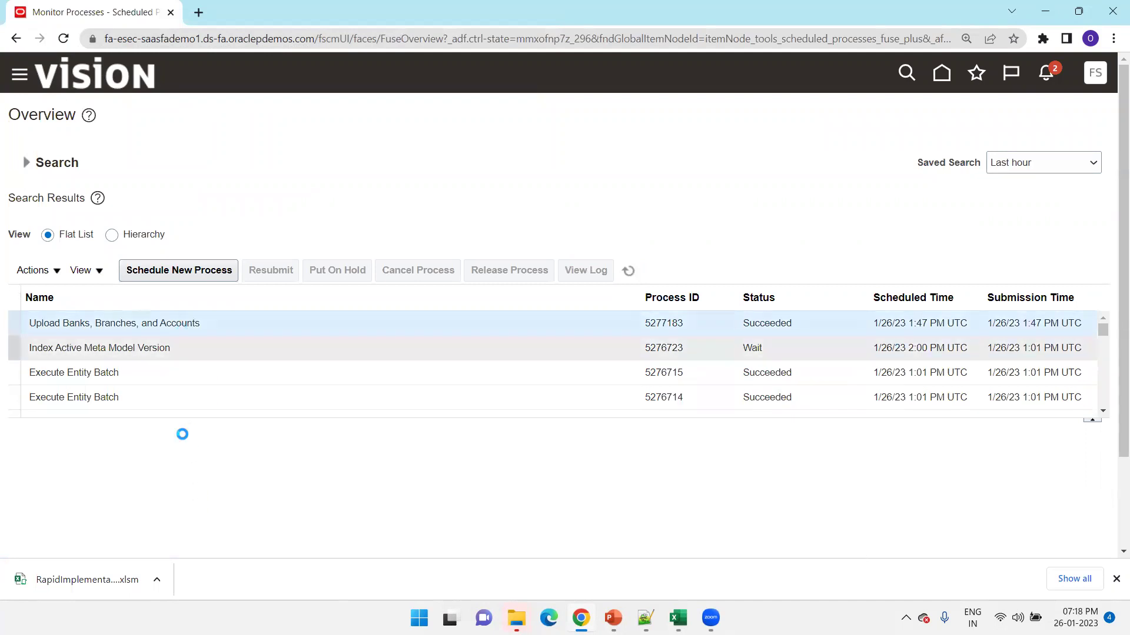
scroll(181, 452, "down", 2)
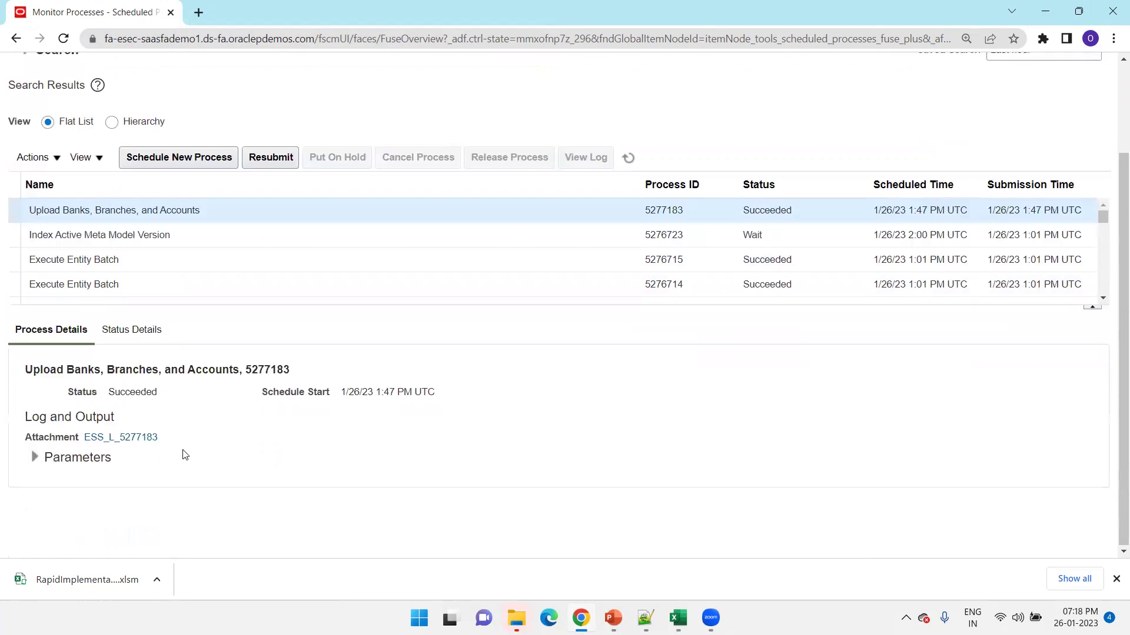
left_click(136, 437)
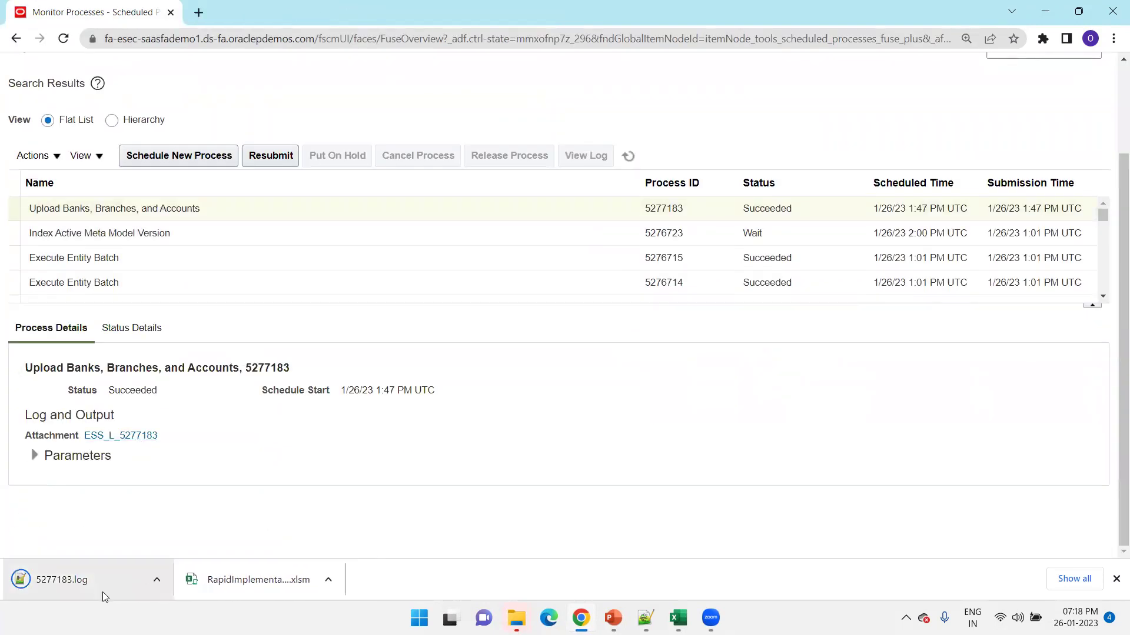
left_click(94, 581)
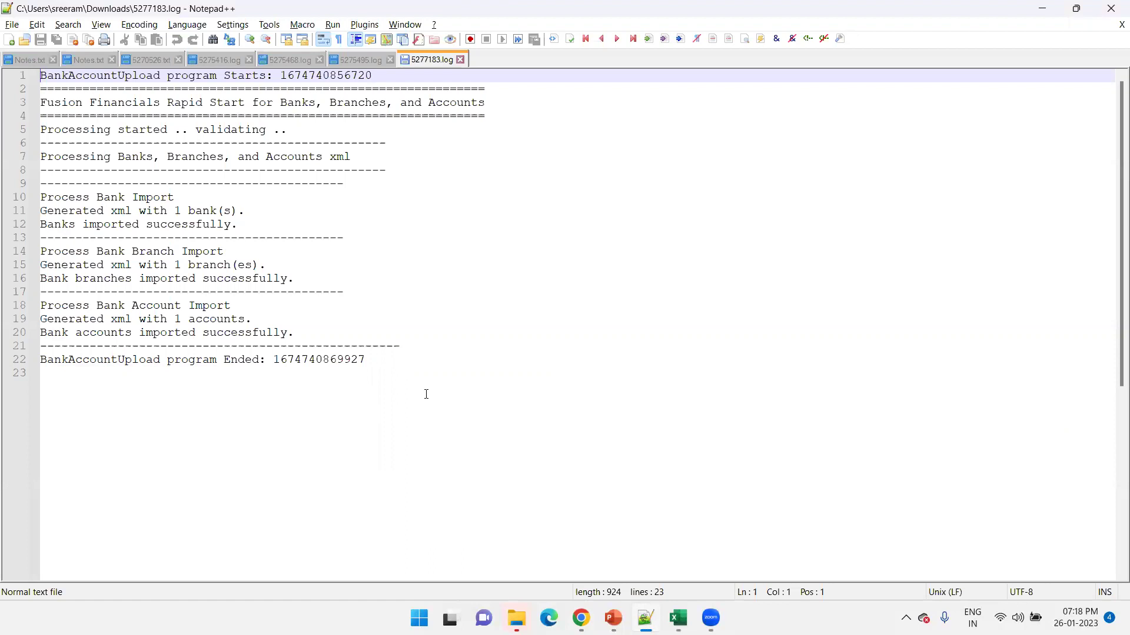
left_click(426, 394)
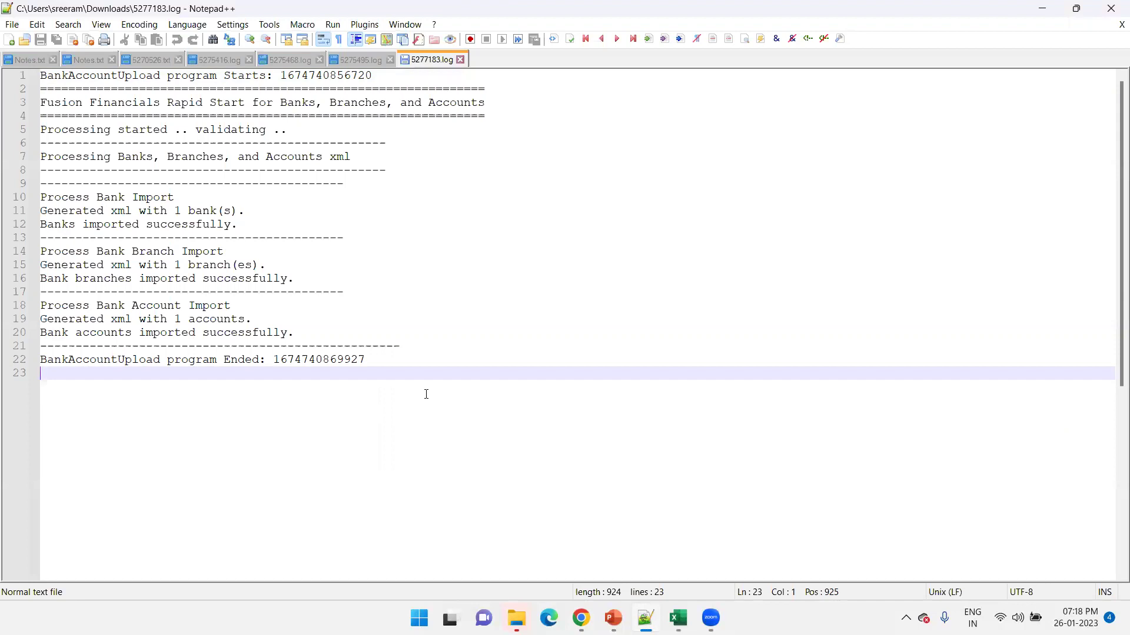
key("alt+Tab")
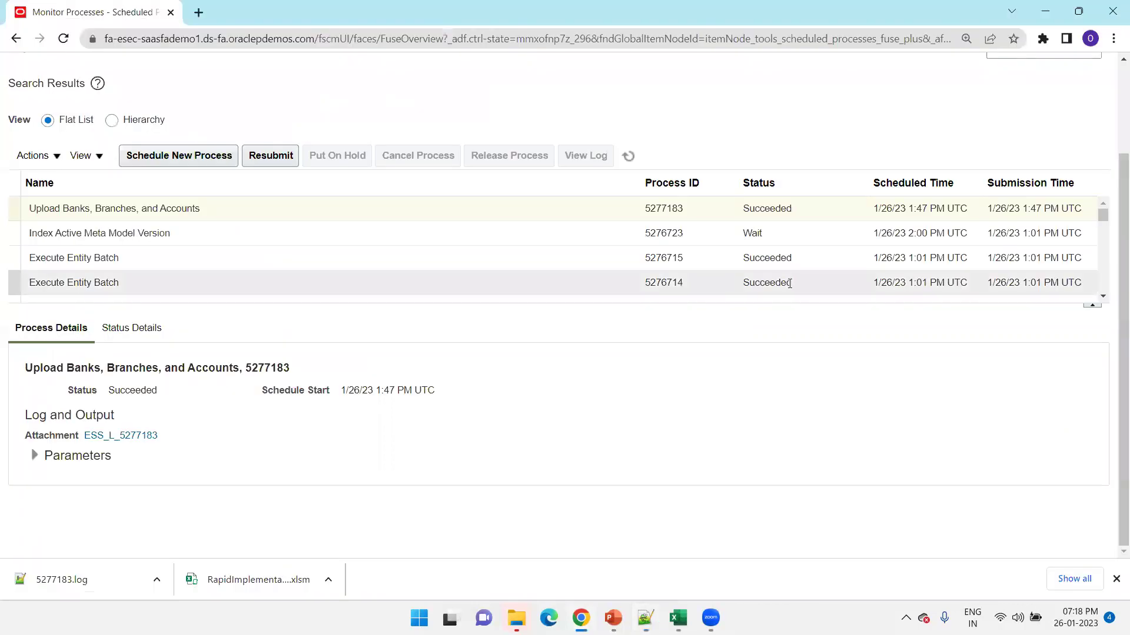
Go back to Setup and Maintenance, search for Manage Banks and open that task.
scroll(818, 265, "up", 2)
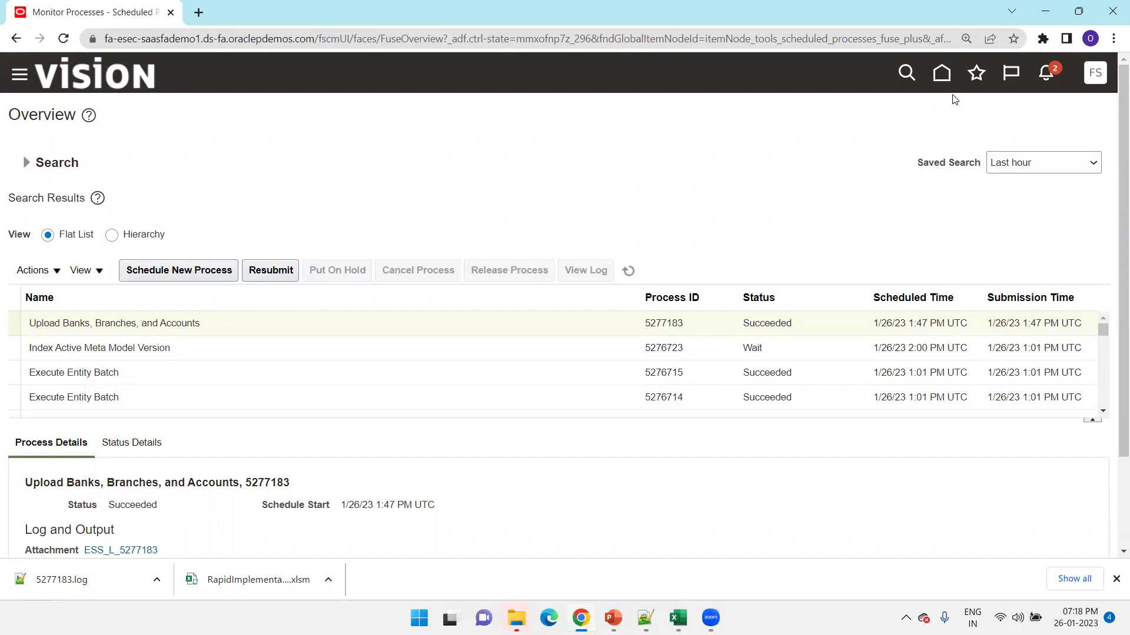
left_click(1096, 73)
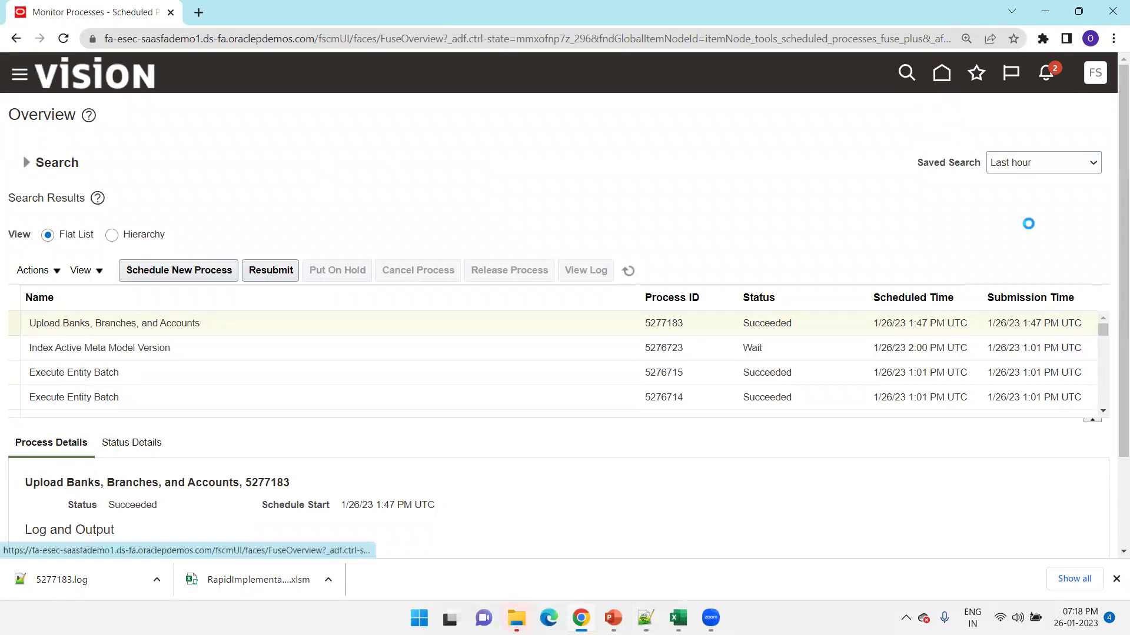
left_click(830, 318)
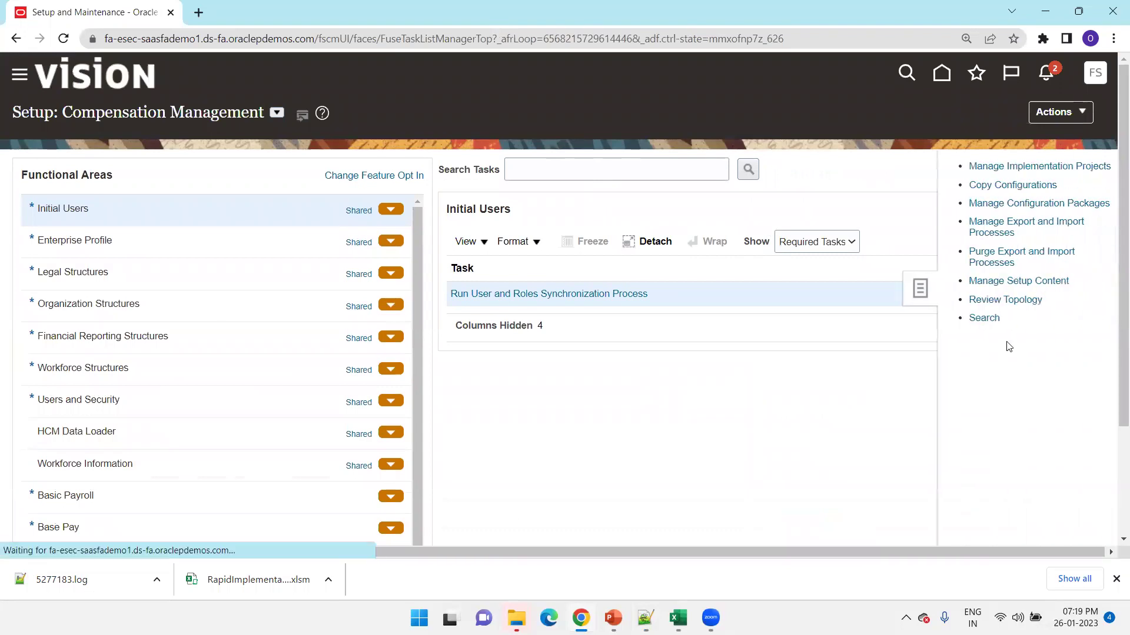
left_click(345, 178)
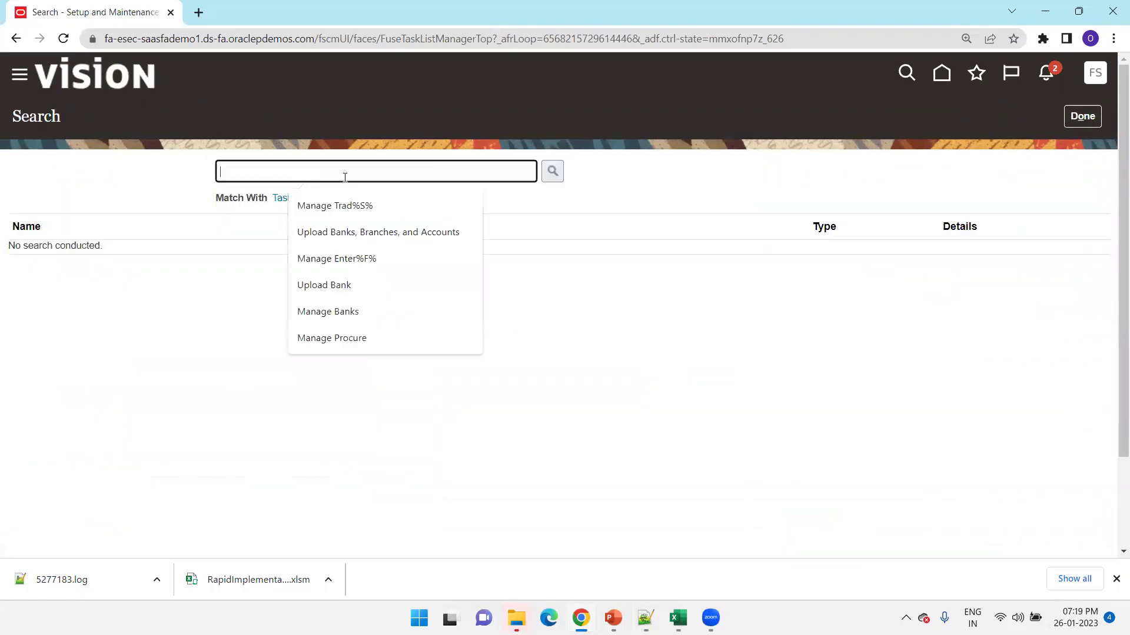
type("Manage Banks")
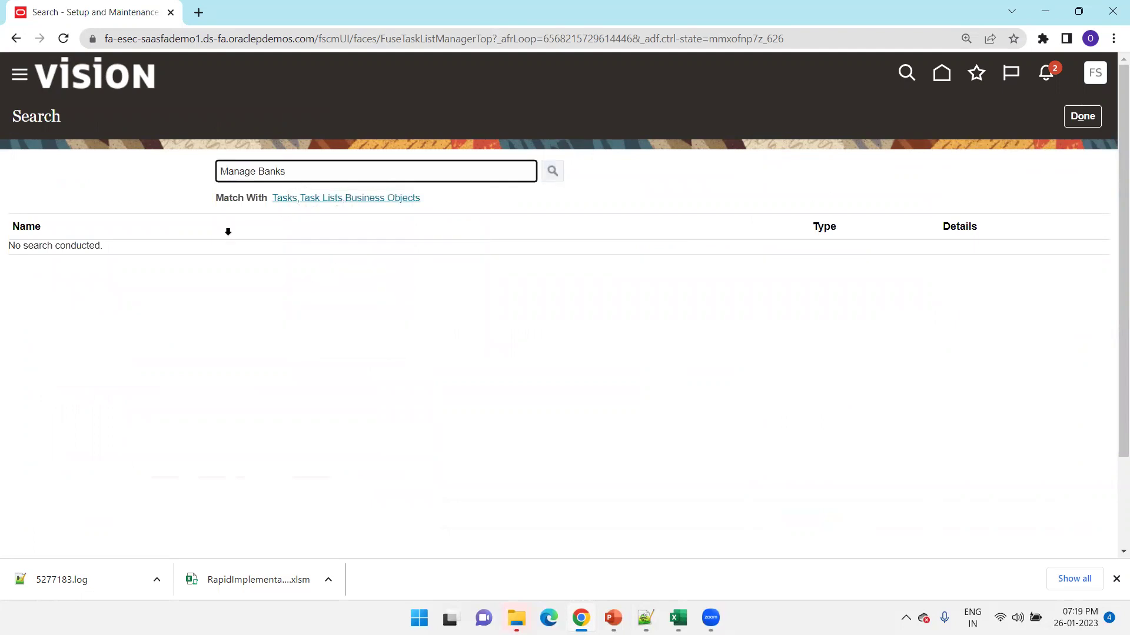
key("Return")
left_click(52, 253)
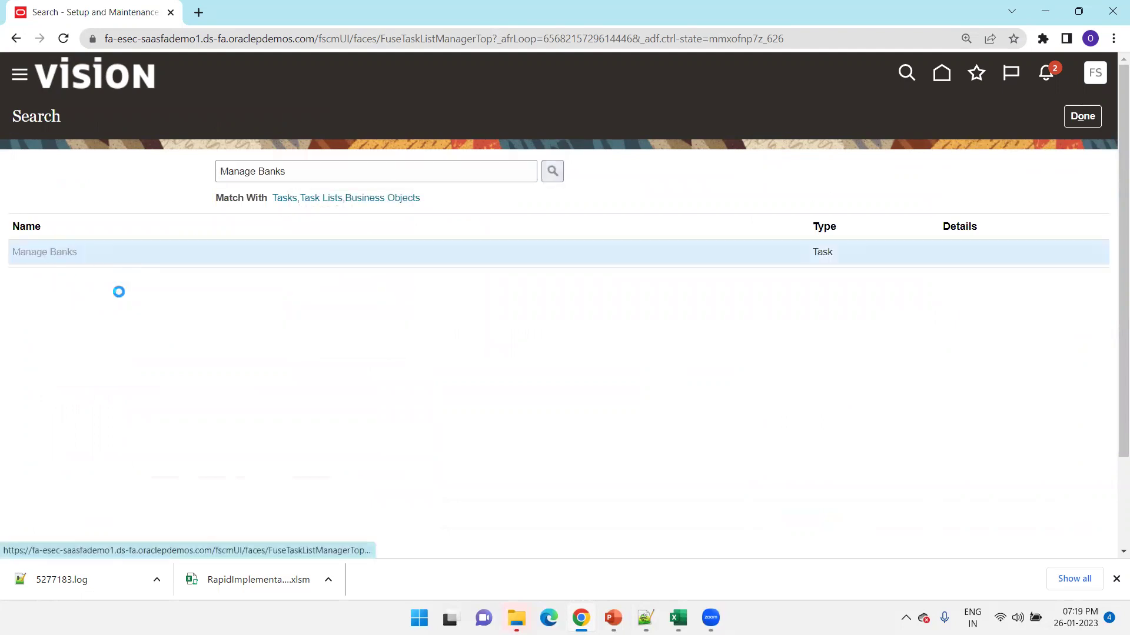
Filter the banks by country India and view the branches of Punjab National Bank.
left_click(417, 196)
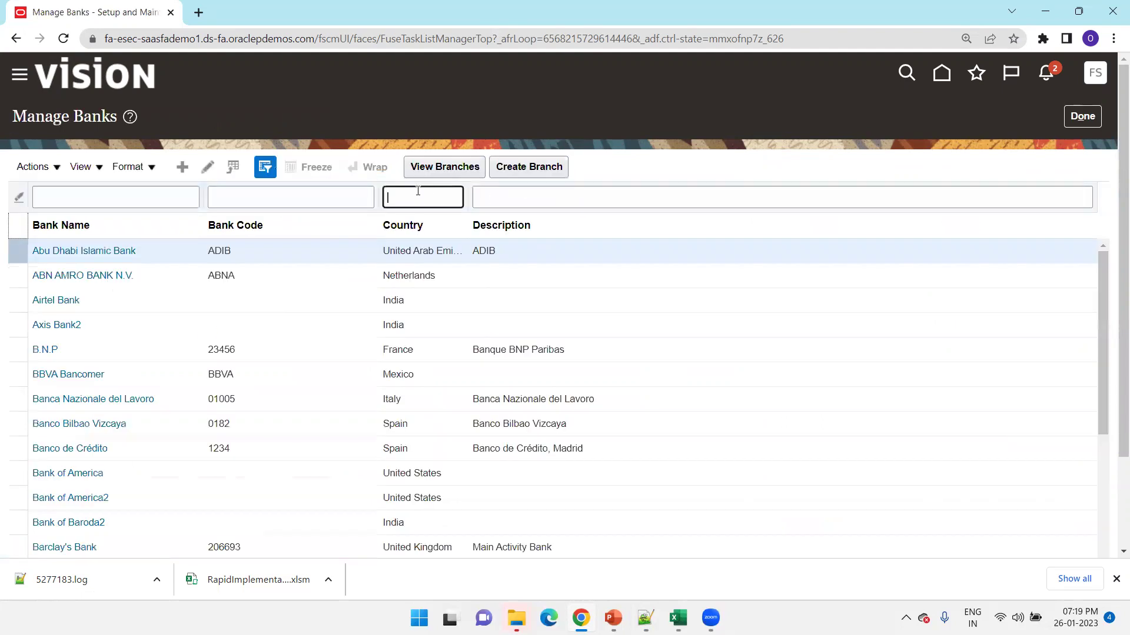
type("India")
key("Return")
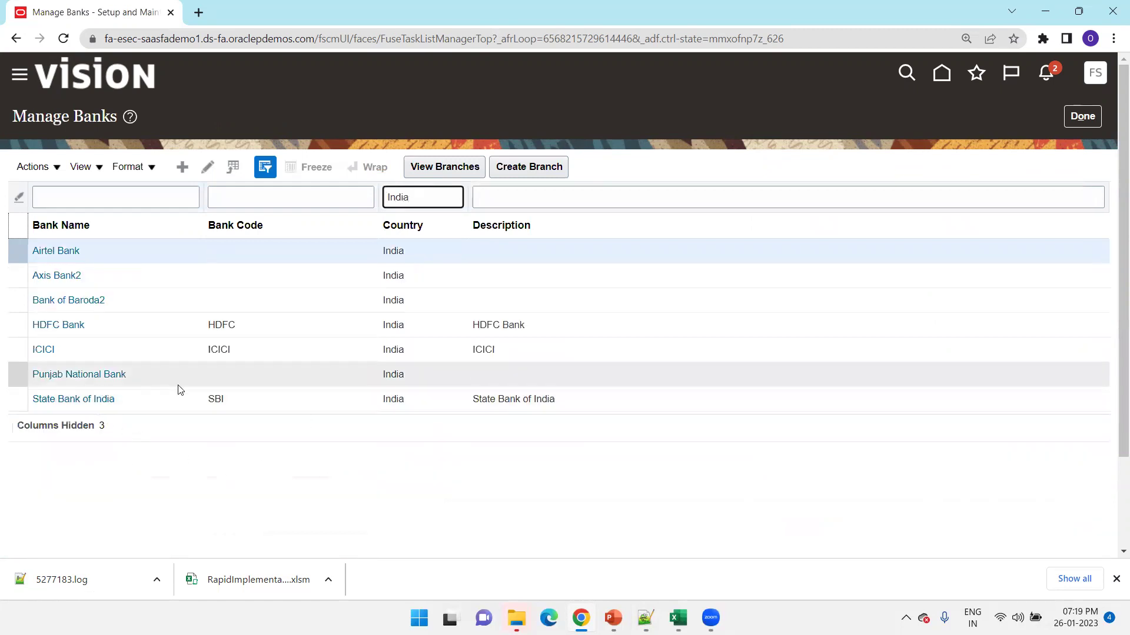
left_click(122, 381)
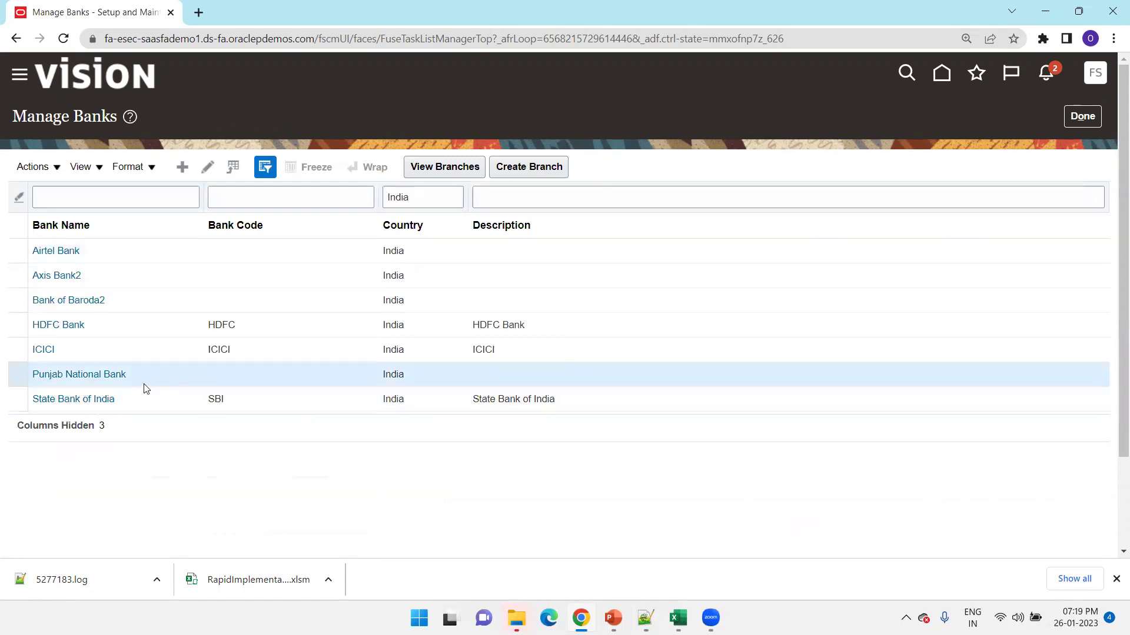
left_click(454, 174)
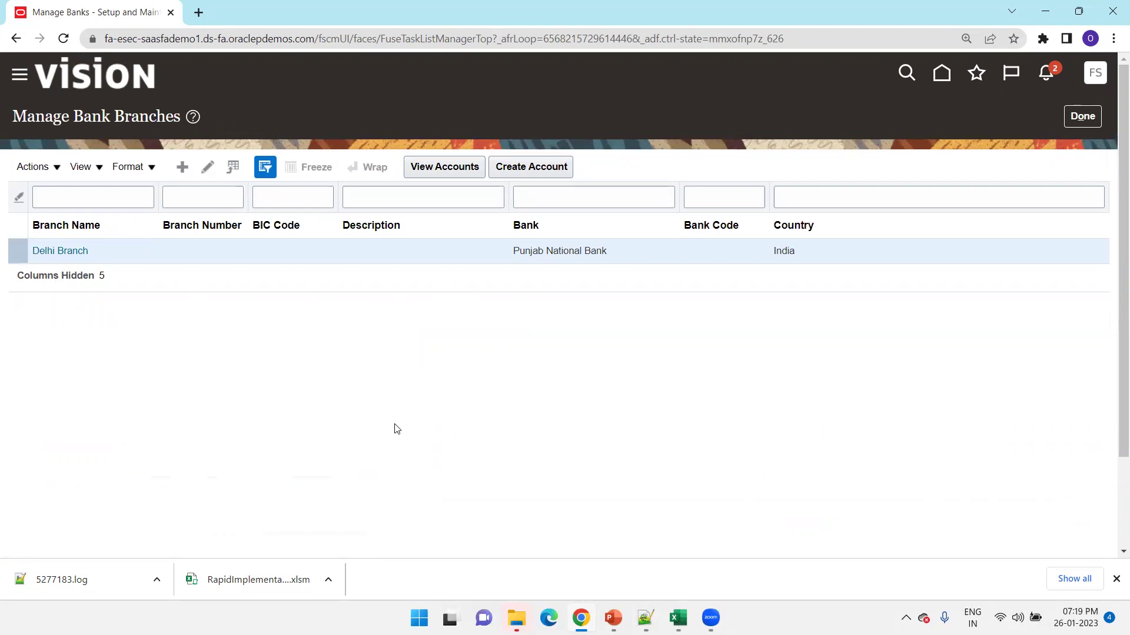
Switch to the Excel workbook and copy the Punjab National Bank row, from Country through Branch Name, into row 13.
key("alt+Tab")
key("alt+Tab")
key("alt+Tab")
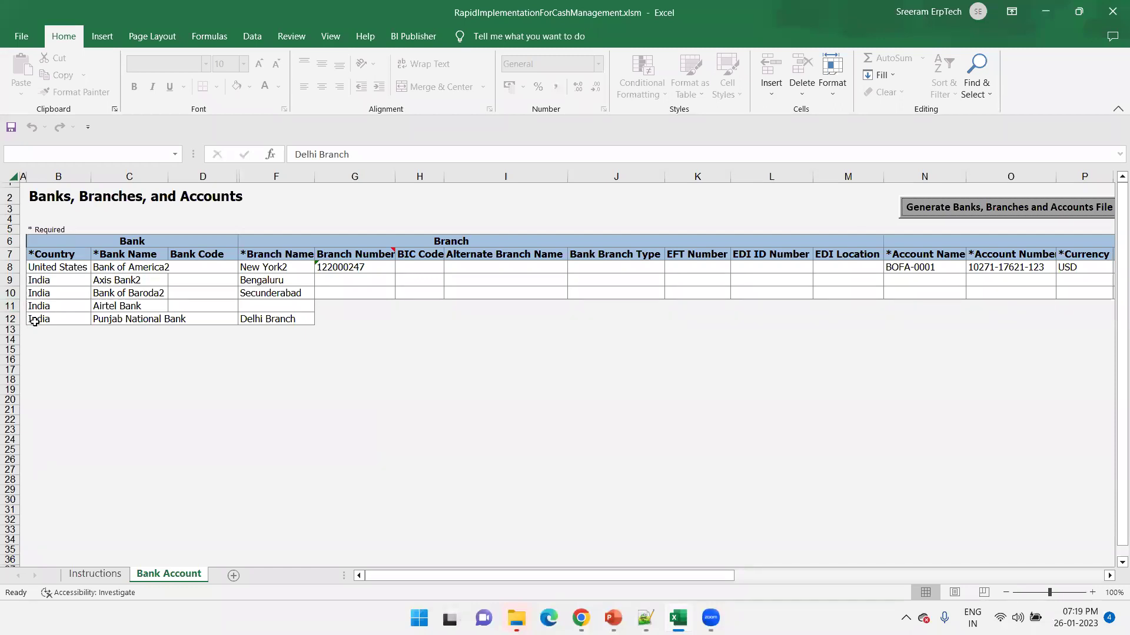
left_click(37, 319)
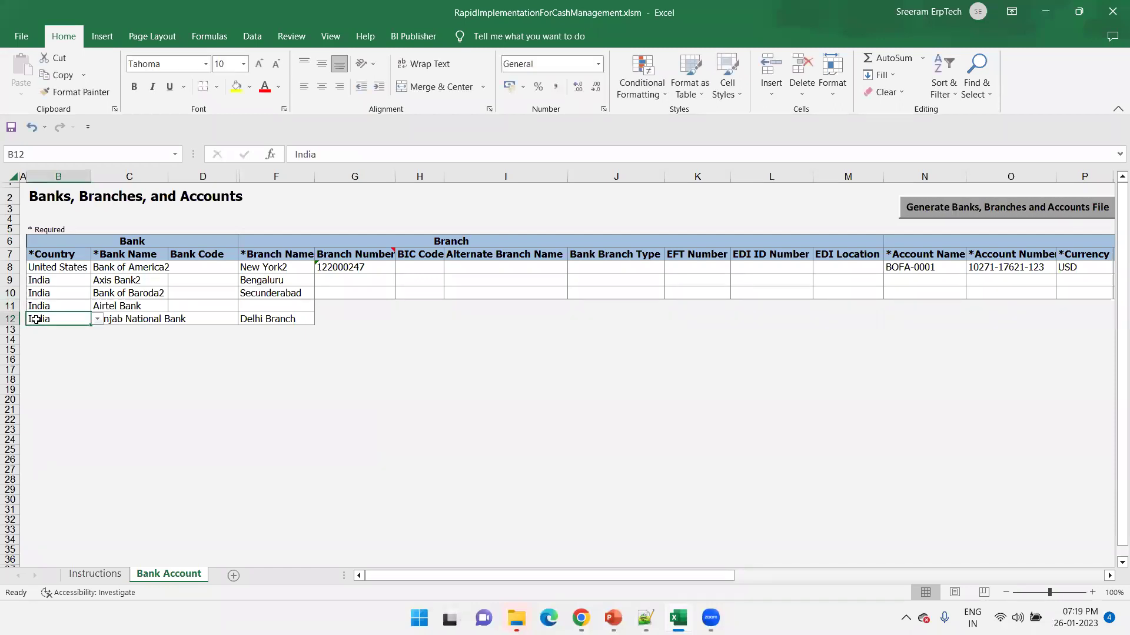
key("shift+Right")
key("shift+Right")
key("shift+Right")
key("ctrl+c")
key("Down")
key("ctrl+v")
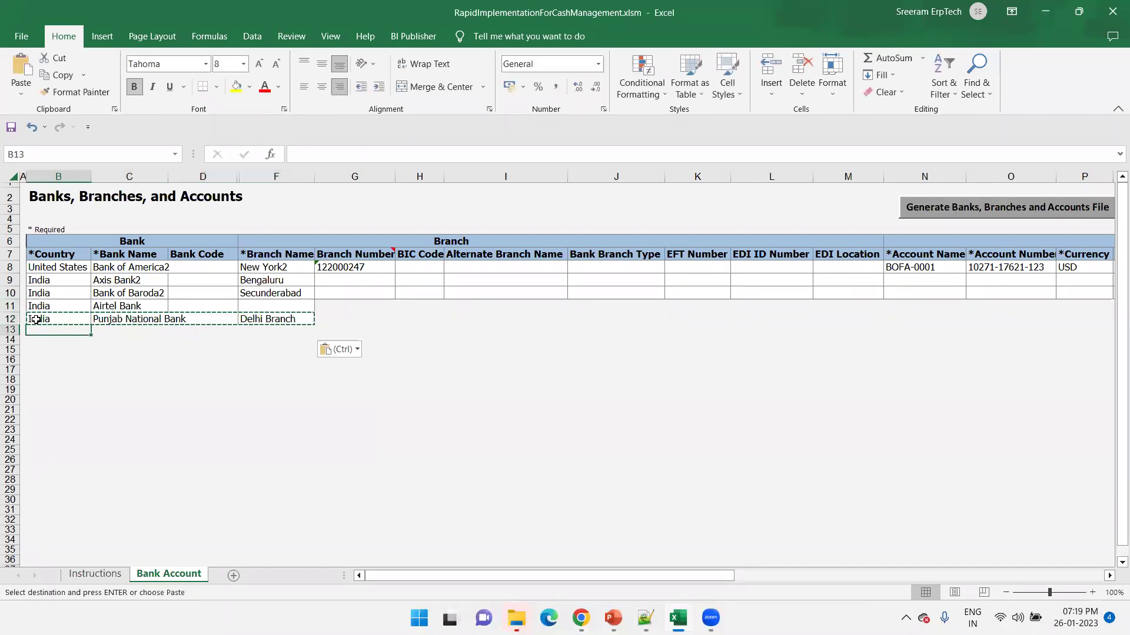
Change the branch name in row 13 to Chennai Branch.
key("Right")
key("Right")
key("Right")
type("Che")
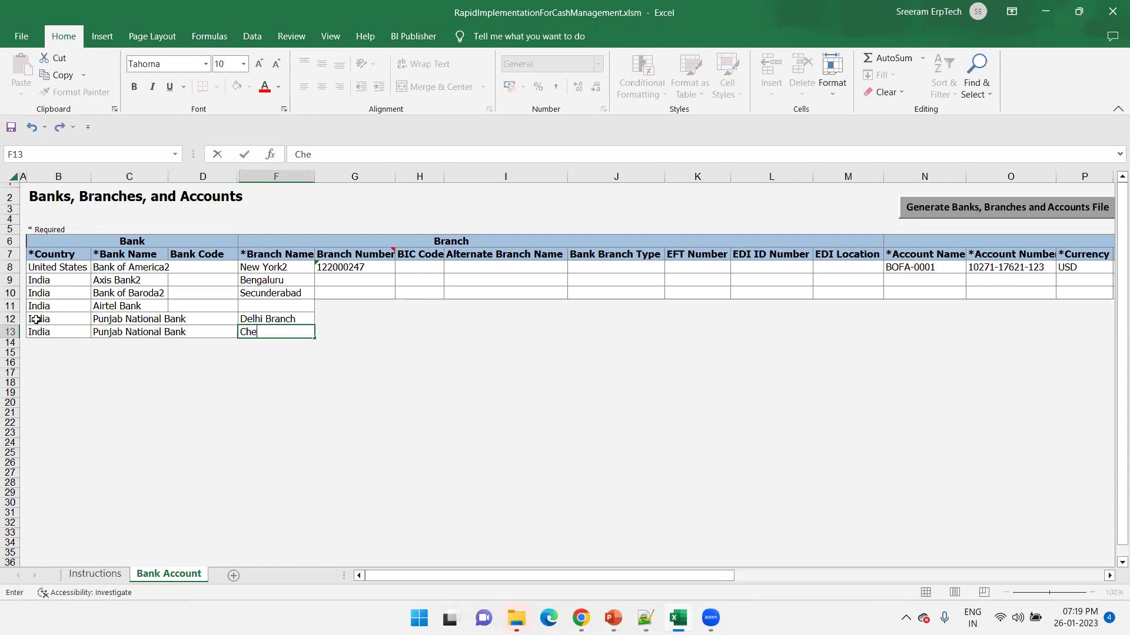
type("nnai Branch")
key("ctrl+Return")
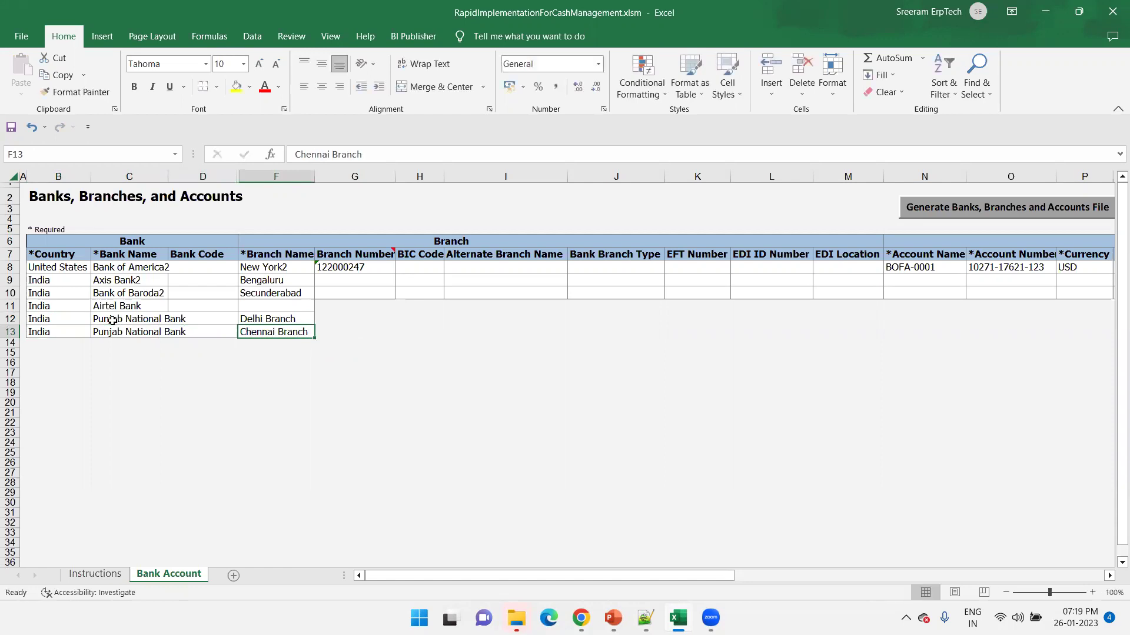
Generate the banks, branches and accounts file from the Bank Account sheet, overwriting the existing CE_RAPID_IMPLEMENTATION.csv.
left_click(93, 575)
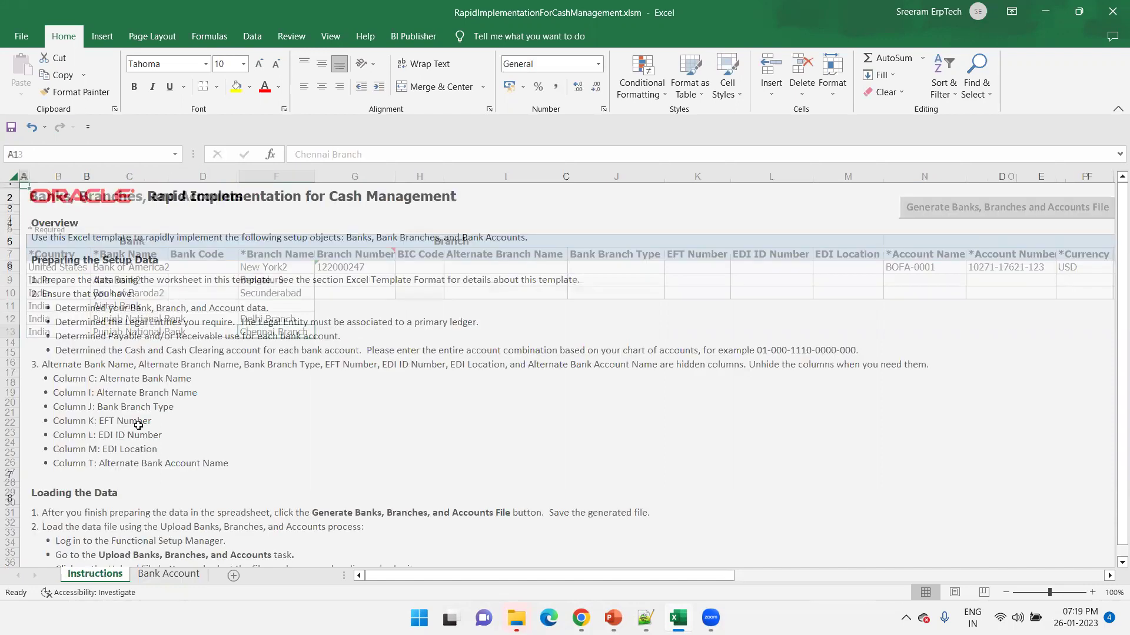
left_click(177, 575)
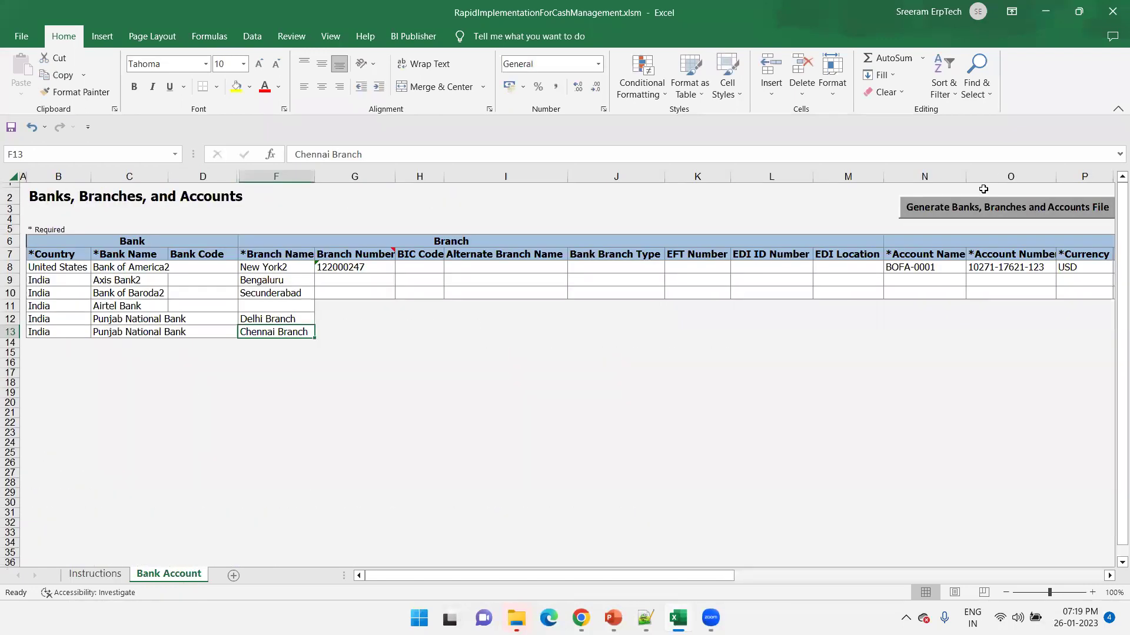
left_click(972, 212)
left_click(211, 119)
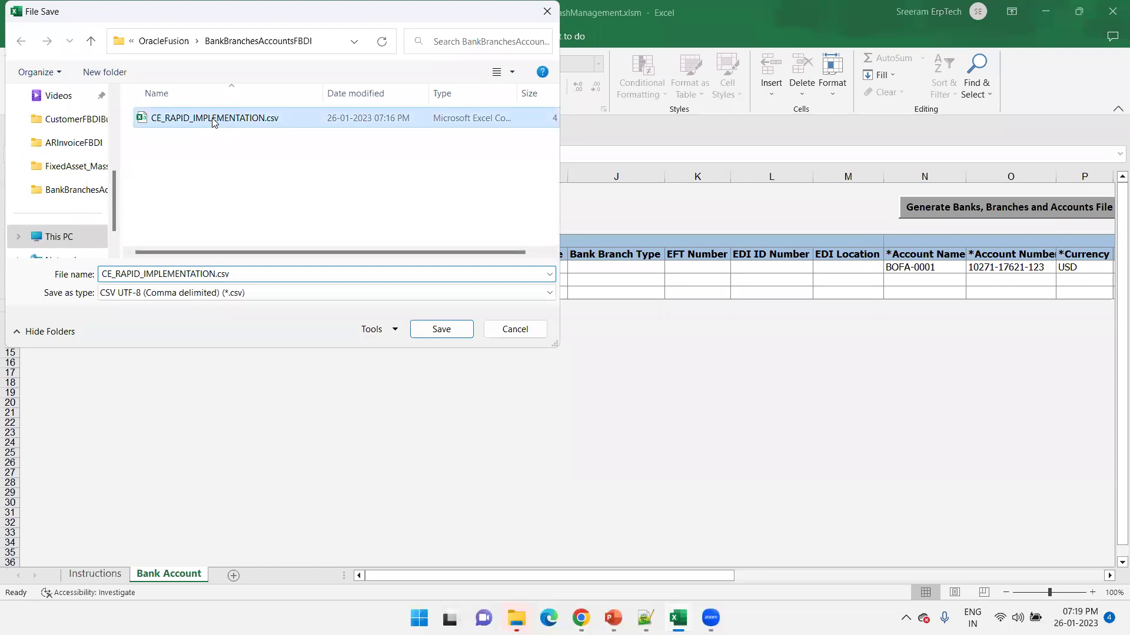
left_click(441, 329)
left_click(598, 310)
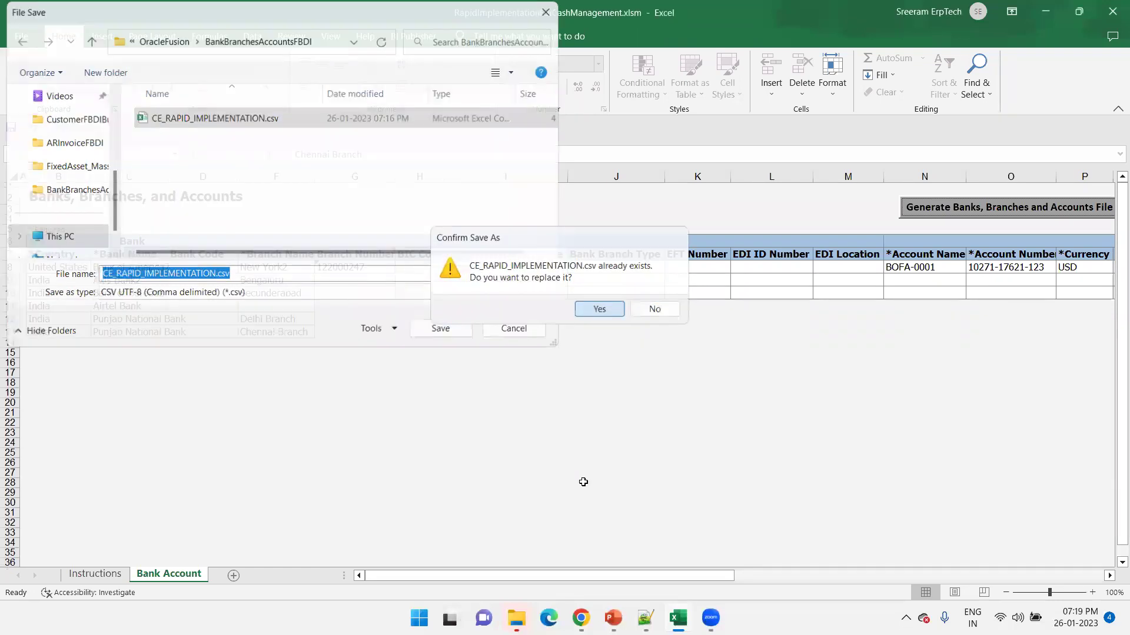
Return to Chrome and leave the Manage Bank Branches and Manage Banks pages to get back to the task search.
left_click(582, 616)
left_click(1093, 74)
left_click(695, 335)
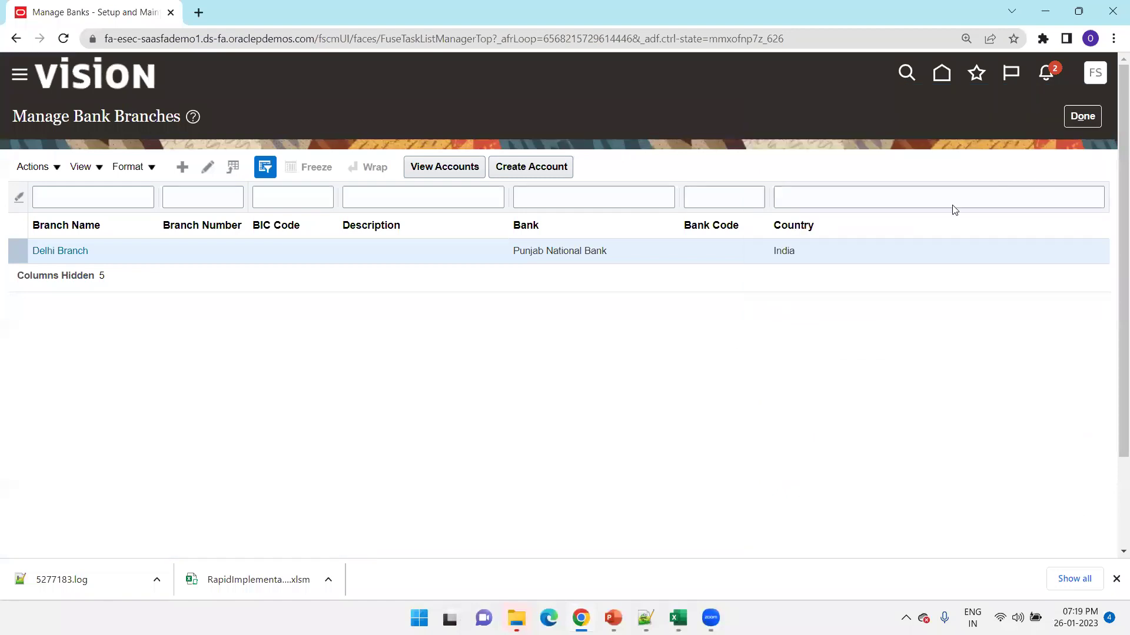
left_click(1081, 116)
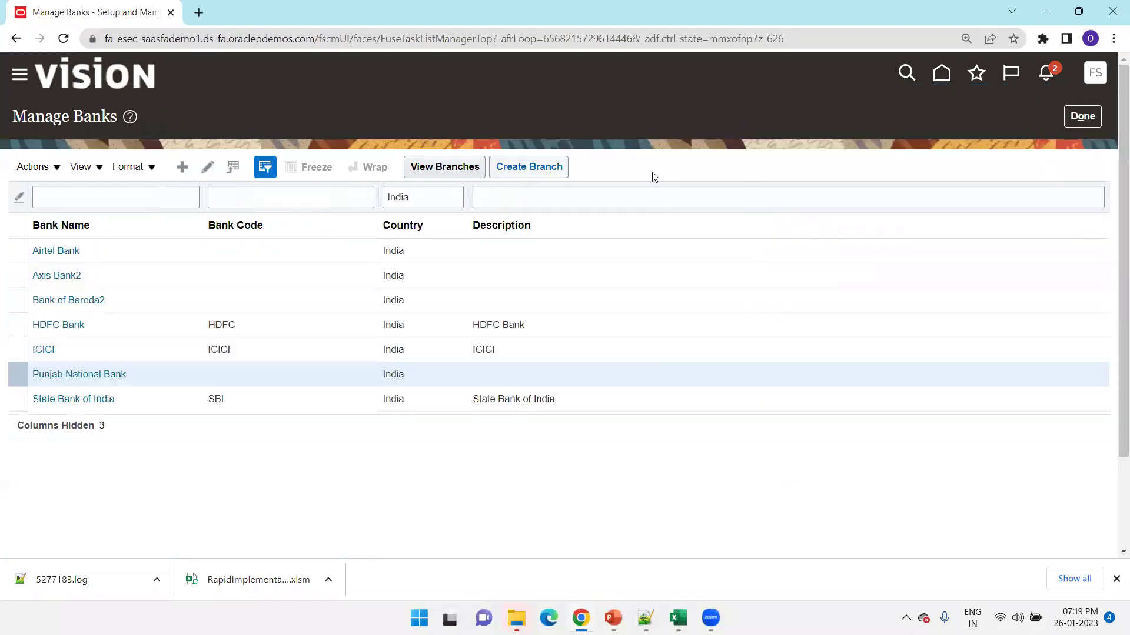
left_click(1080, 118)
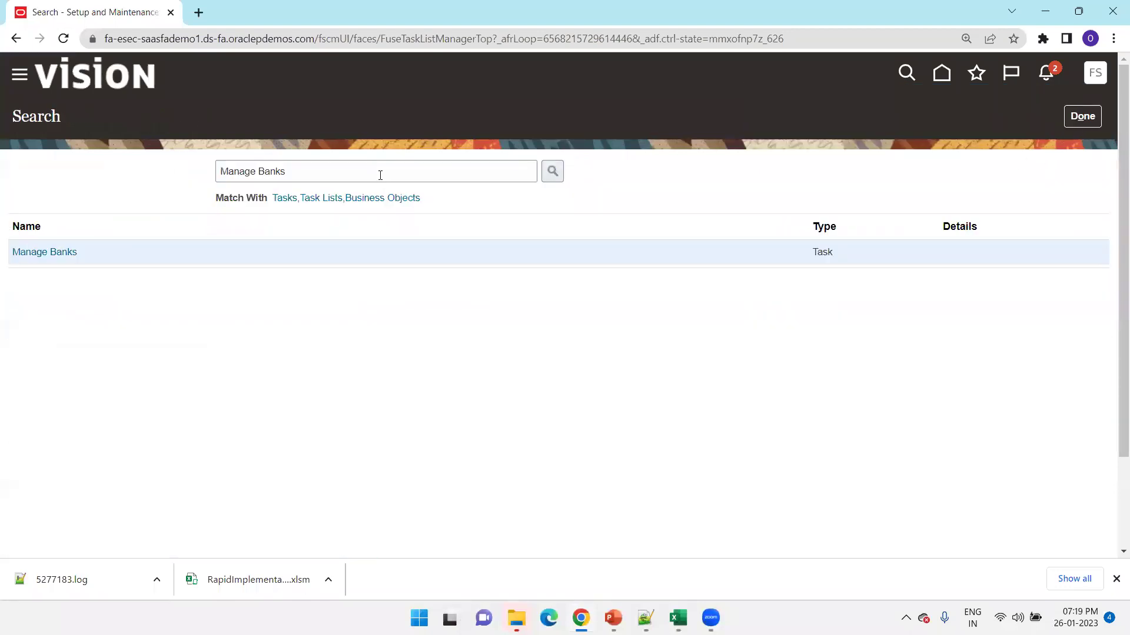
Search the setup tasks for "Upload Ba%" and open Upload Banks, Branches, and Accounts.
type("Uploa")
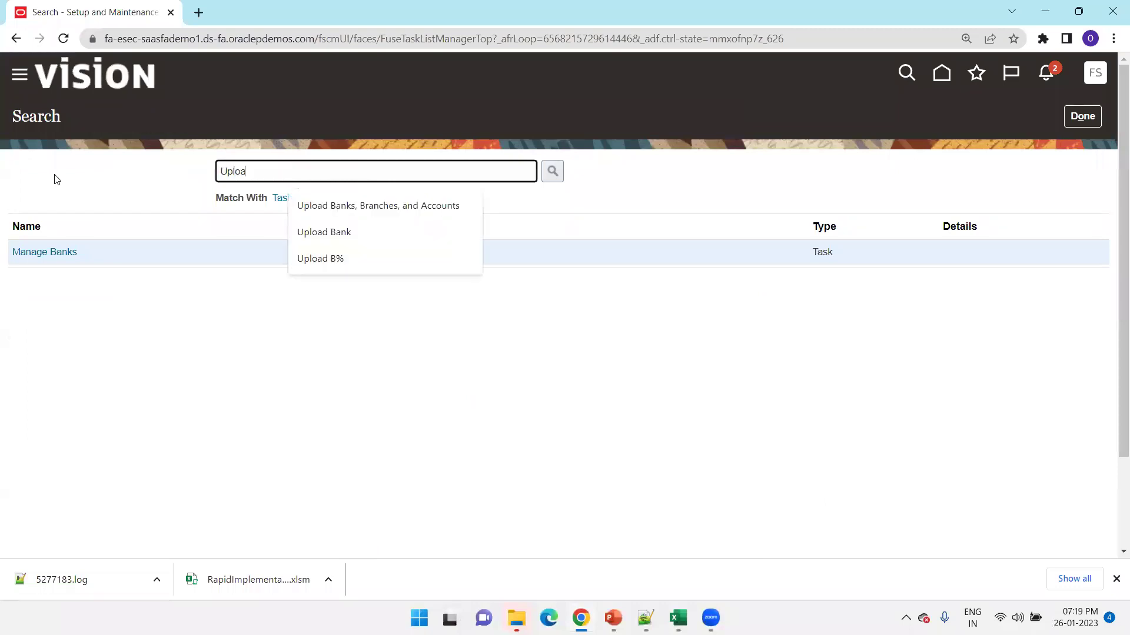
type("d Ba%")
key("Return")
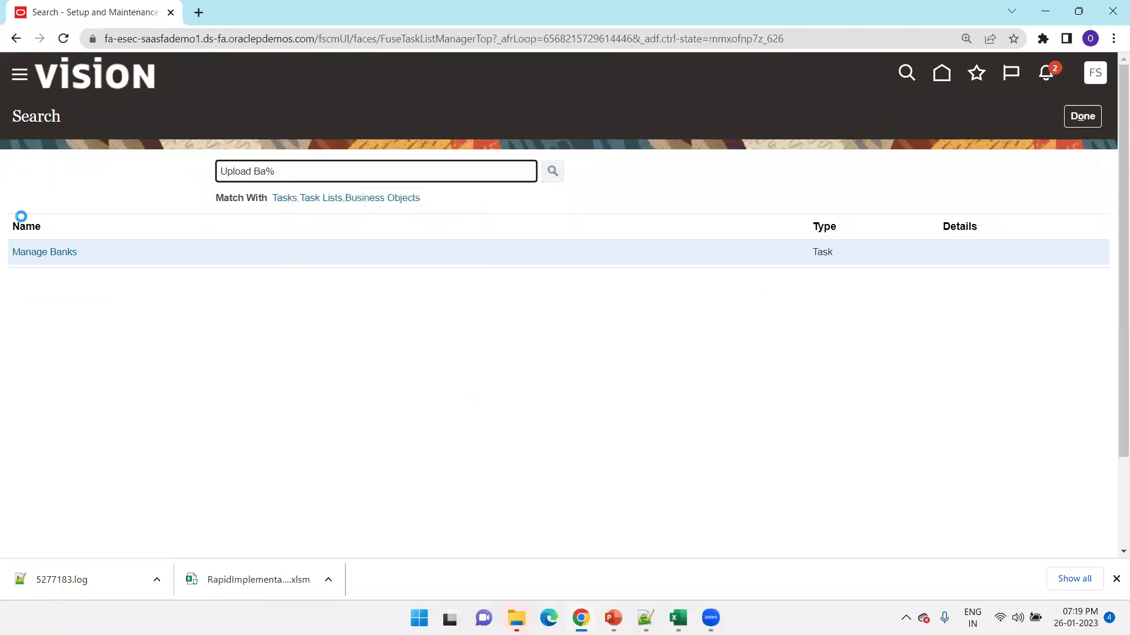
left_click(38, 252)
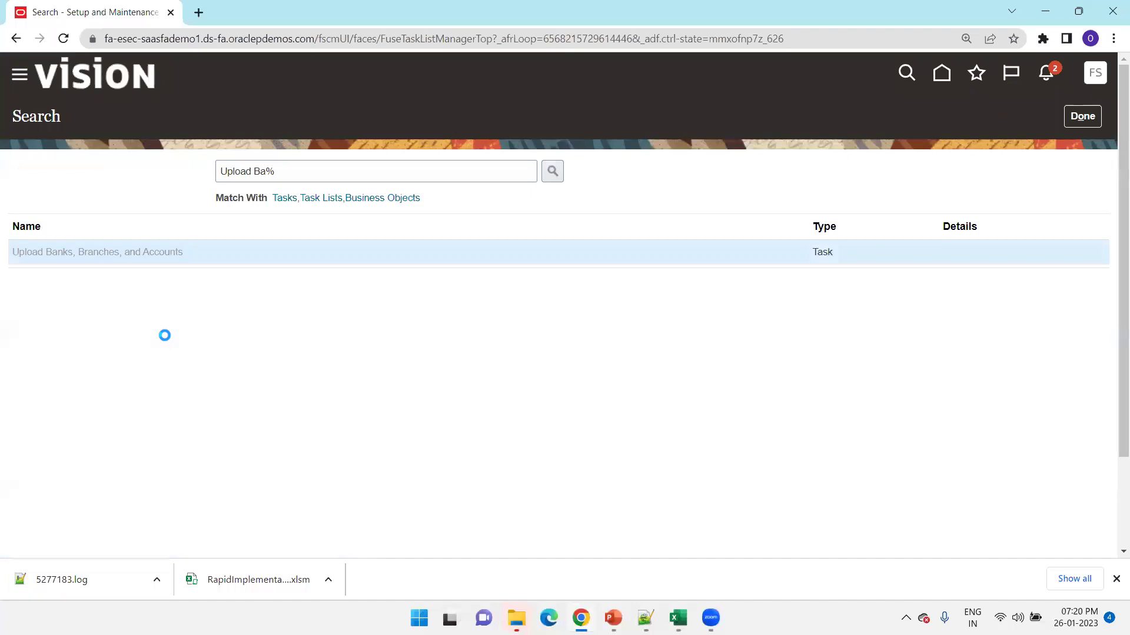
Attach the regenerated CE_RAPID_IMPLEMENTATION.csv as the data file, submit the process and acknowledge the confirmation.
left_click(87, 302)
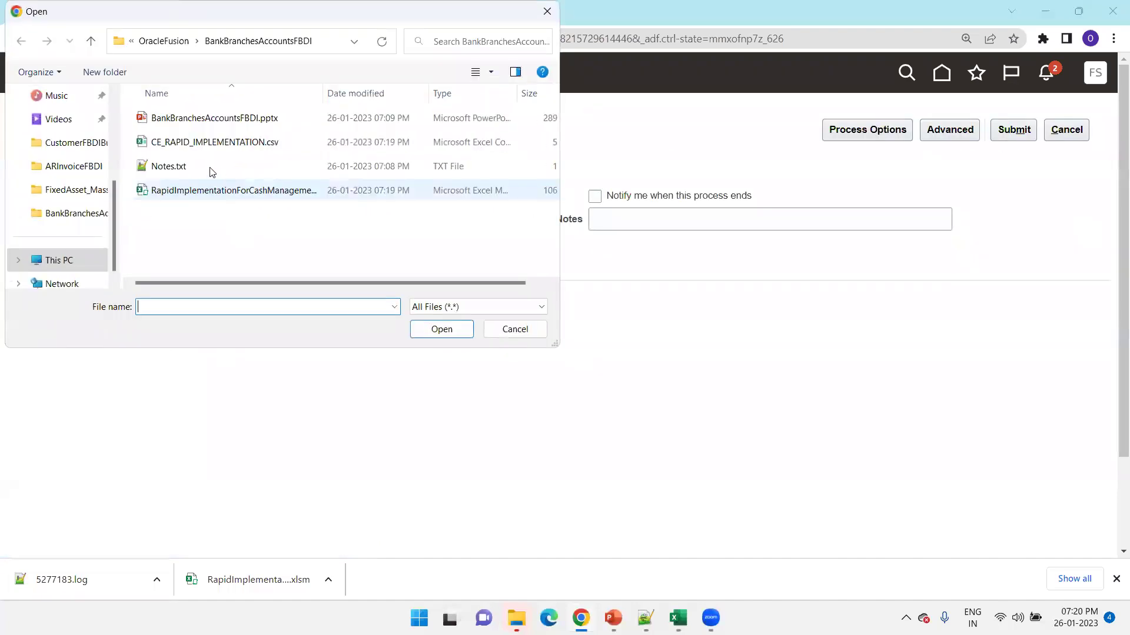
left_click(203, 143)
left_click(1013, 129)
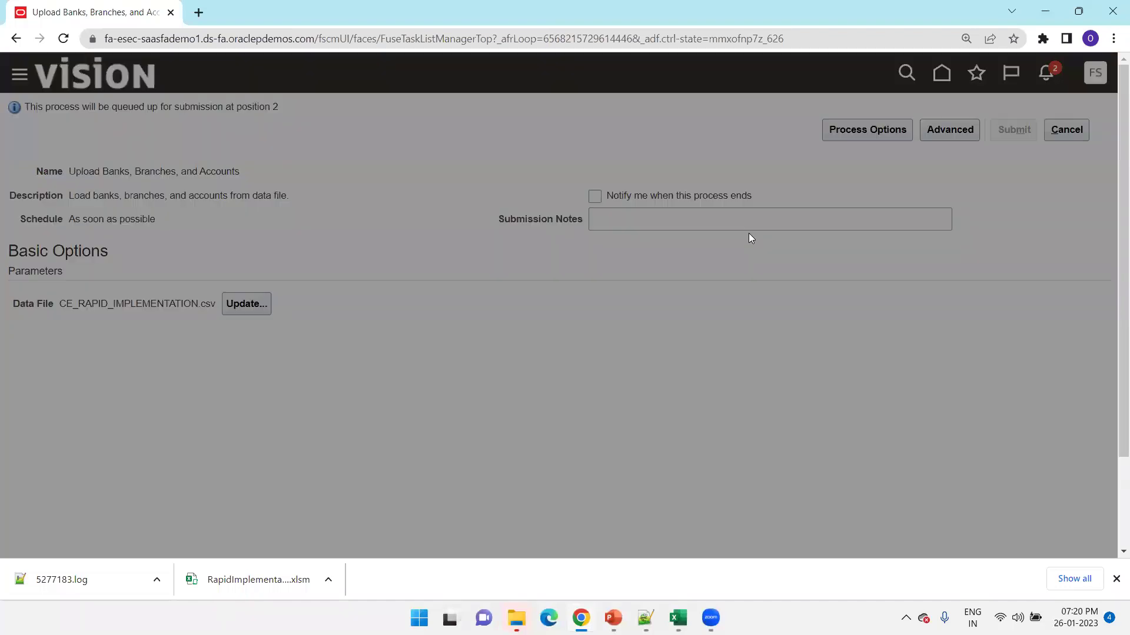
left_click(1008, 240)
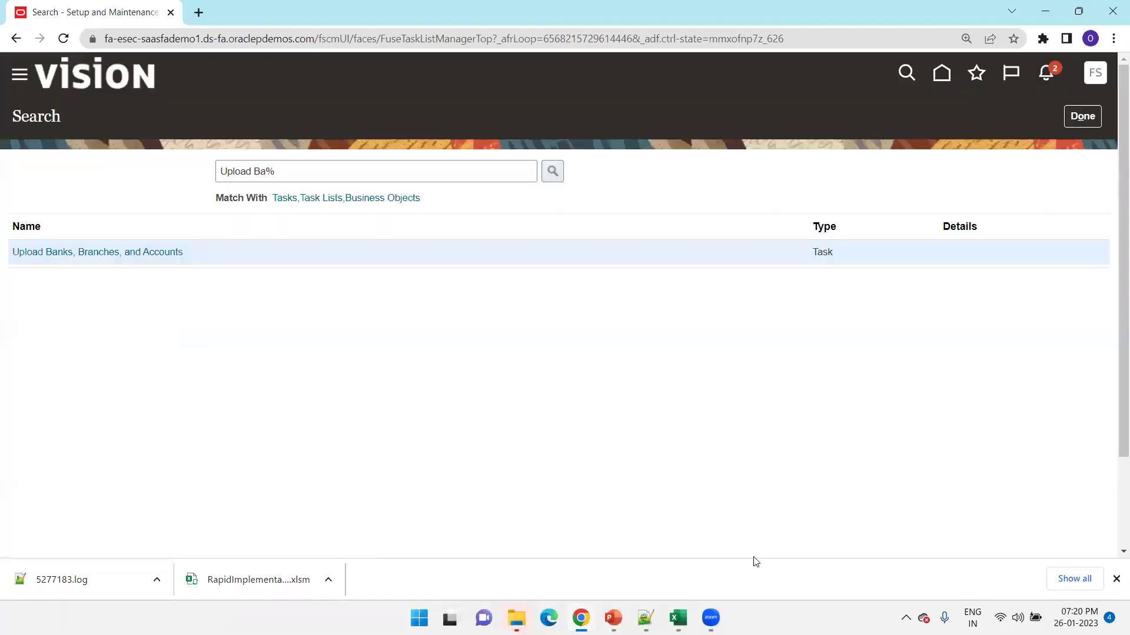
Switch to the PowerPoint slide show and advance from the import steps to the Table Details slide.
mouse_move(613, 618)
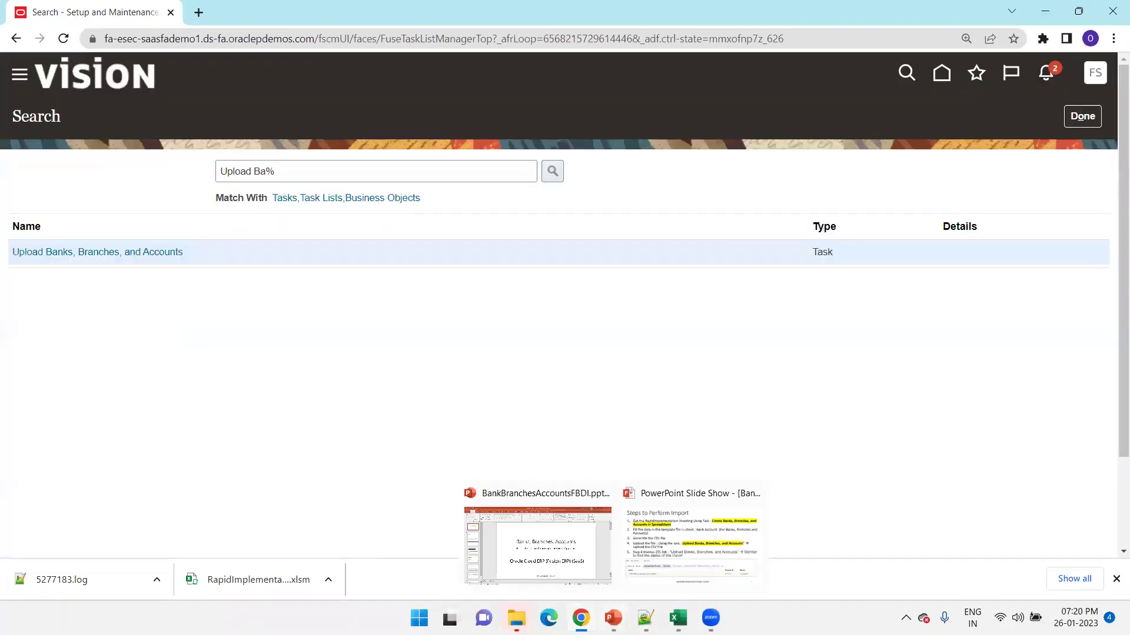
left_click(685, 547)
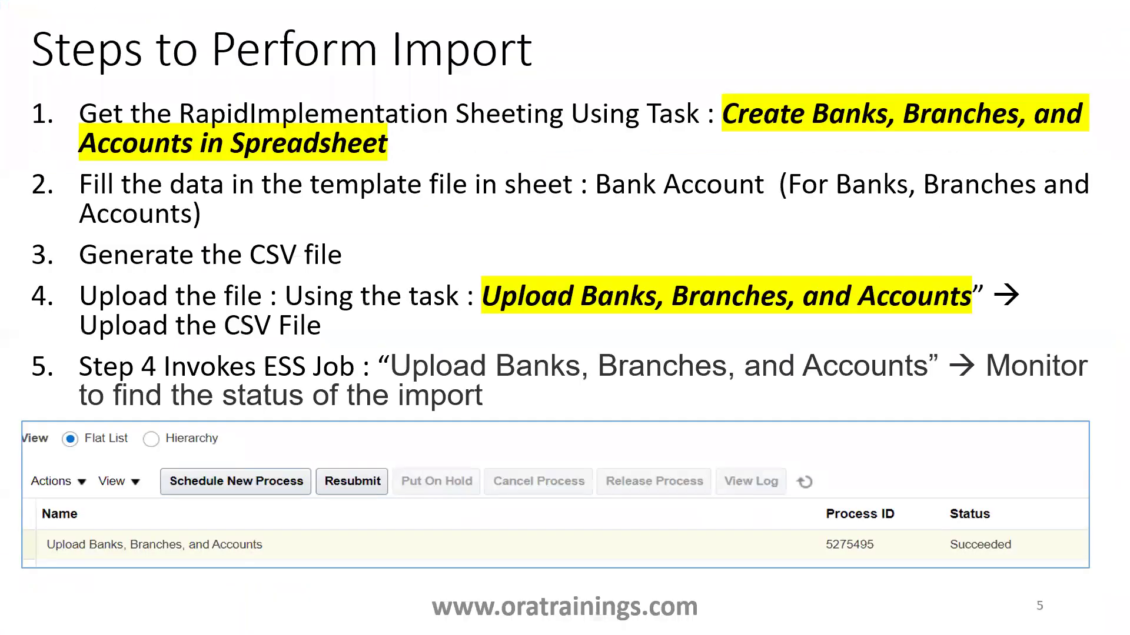
key("Right")
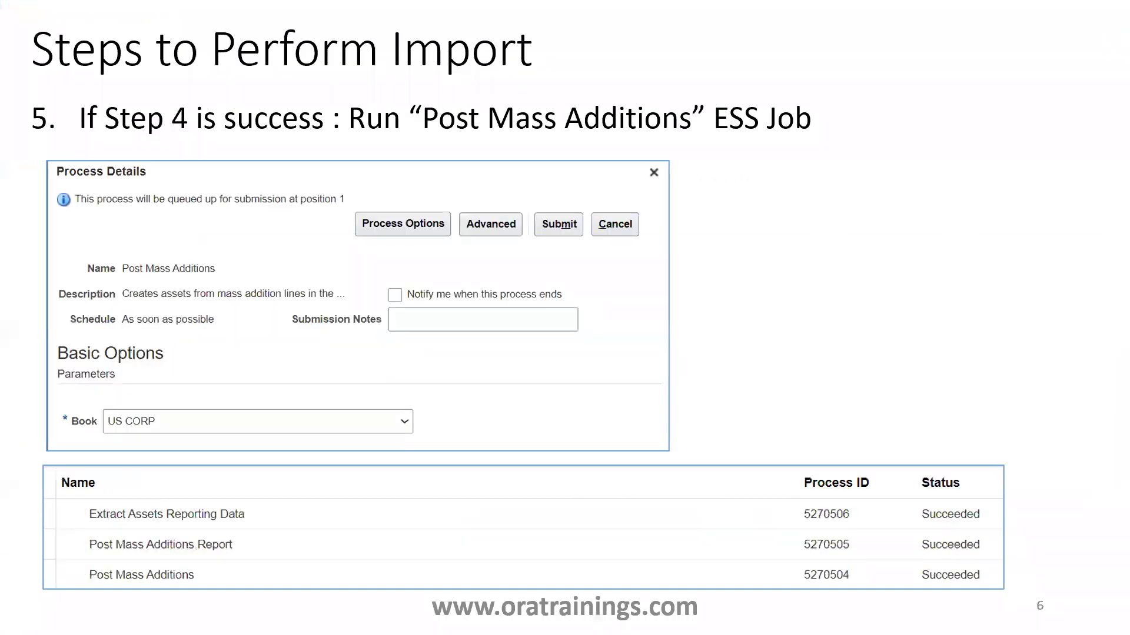
key("Right")
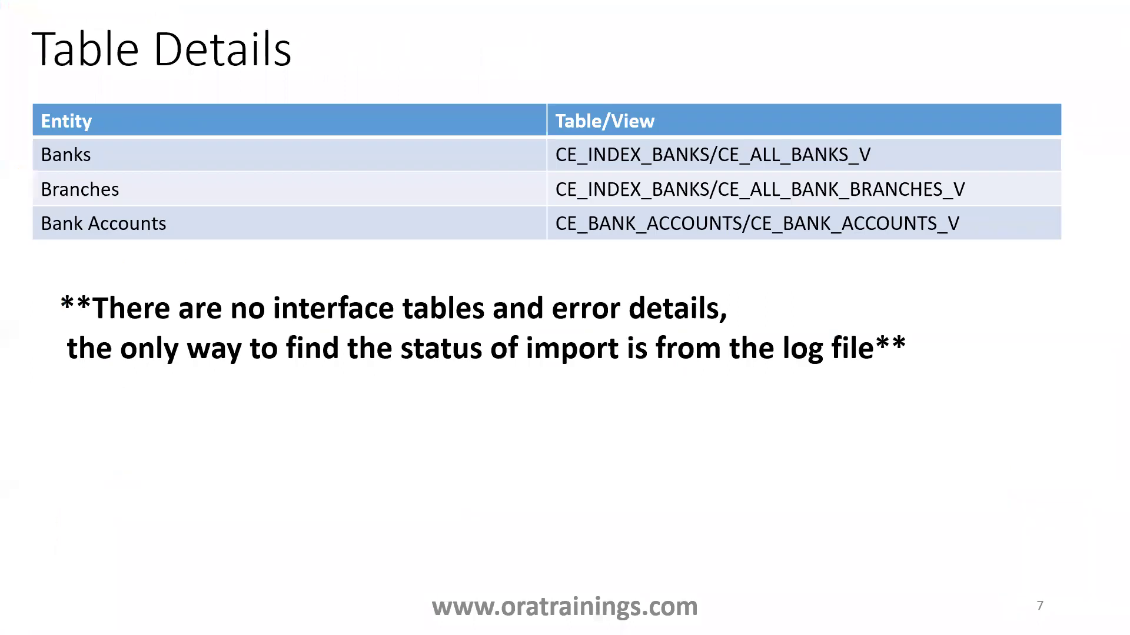